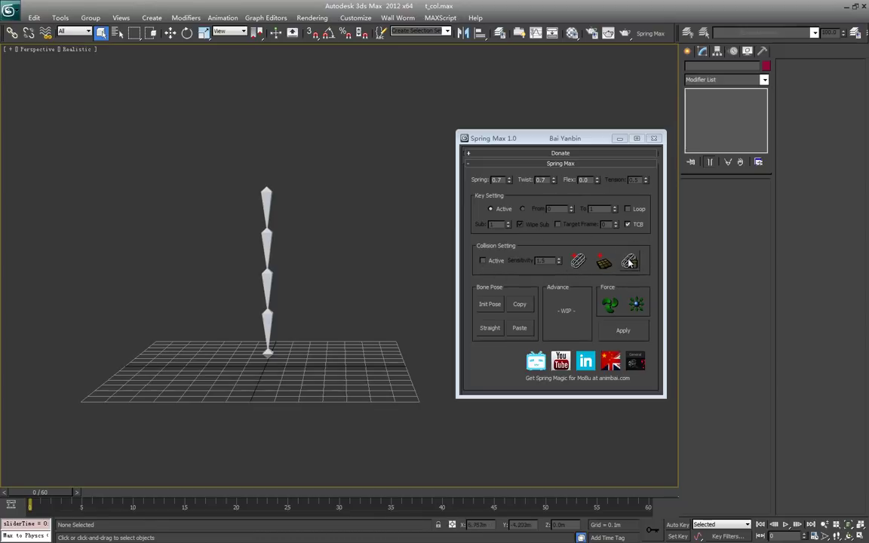
# Step: Create a Spring Max collision capsule at the base of the bone chain and rotate it to lie horizontally
pyautogui.scroll(4, 391, 316)
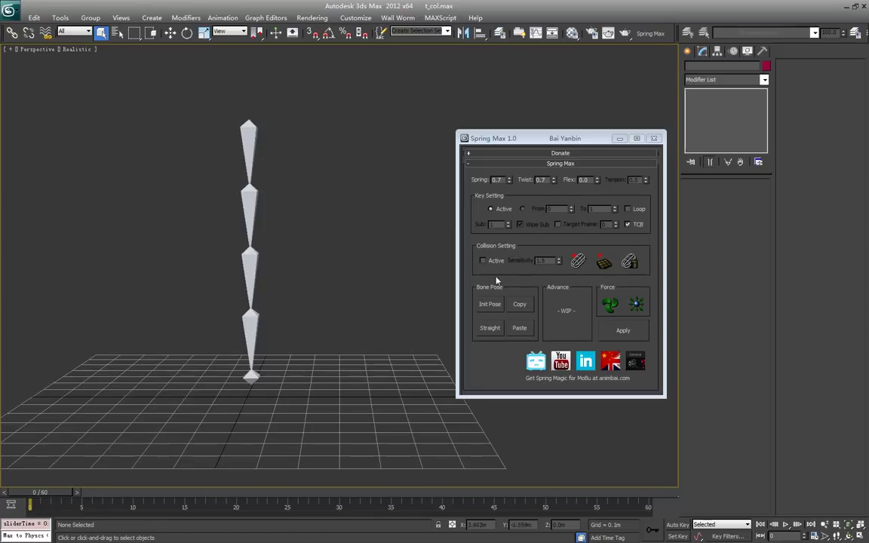
pyautogui.click(578, 262)
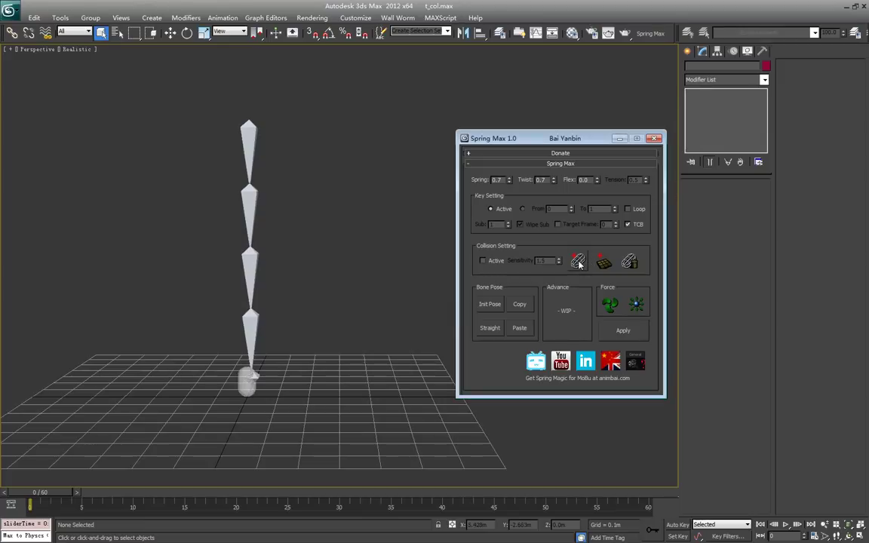
pyautogui.click(246, 393)
pyautogui.keyDown('alt'); pyautogui.moveTo(324, 379); pyautogui.dragTo(343, 368, button='middle'); pyautogui.keyUp('alt')
pyautogui.press('e')
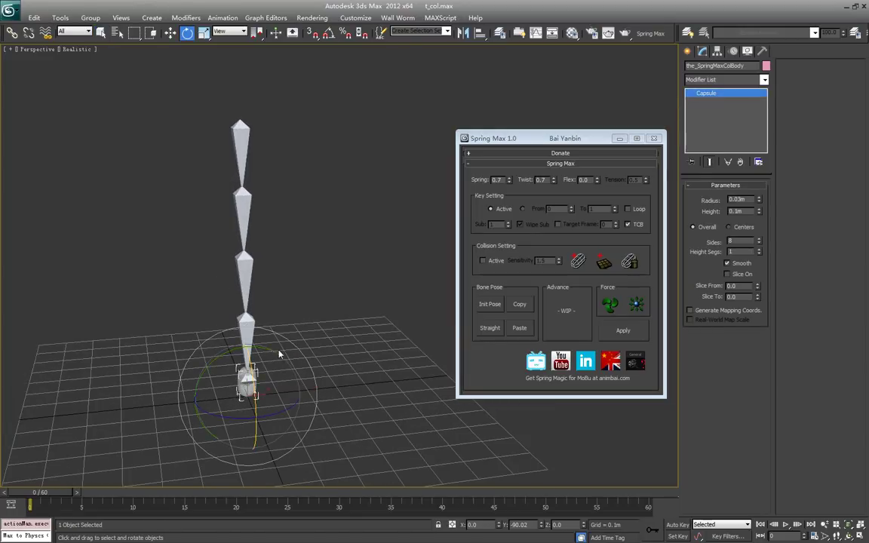
pyautogui.moveTo(281, 353); pyautogui.dragTo(143, 377)
# Step: Raise the capsule to mid-chain height and place it beside the bones at about Y -0.247 m, Z 0.378 m
pyautogui.press('w')
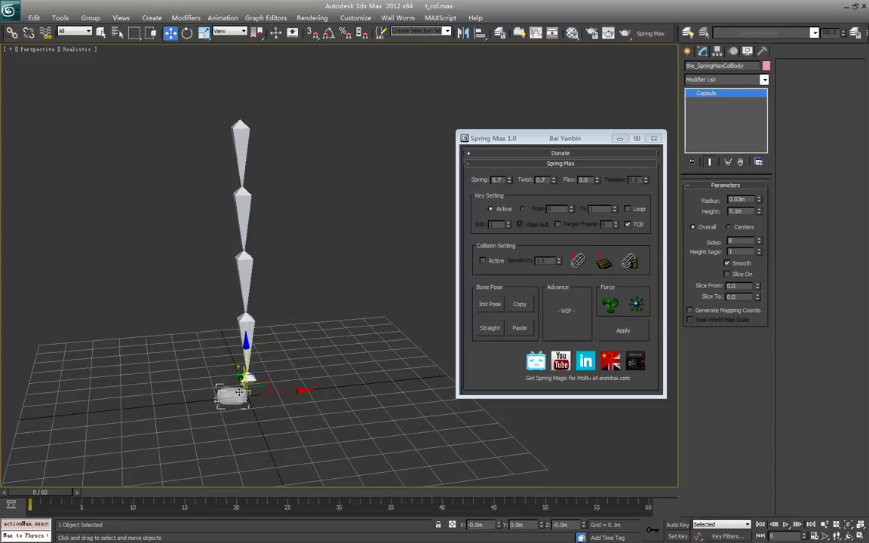
pyautogui.moveTo(255, 364); pyautogui.dragTo(281, 261)
pyautogui.keyDown('alt'); pyautogui.moveTo(288, 331); pyautogui.dragTo(342, 324, button='middle'); pyautogui.keyUp('alt')
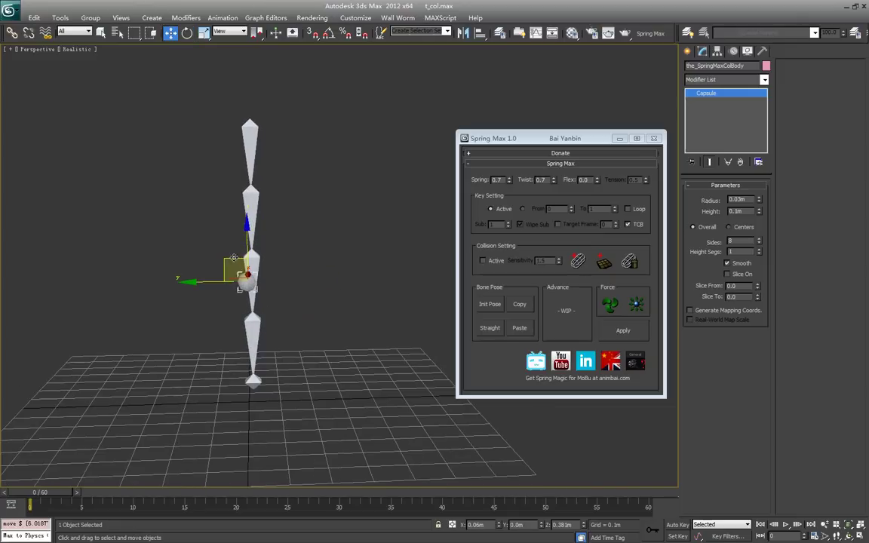
pyautogui.moveTo(235, 264); pyautogui.dragTo(310, 266)
pyautogui.keyDown('alt'); pyautogui.moveTo(320, 301); pyautogui.dragTo(327, 310, button='middle'); pyautogui.keyUp('alt')
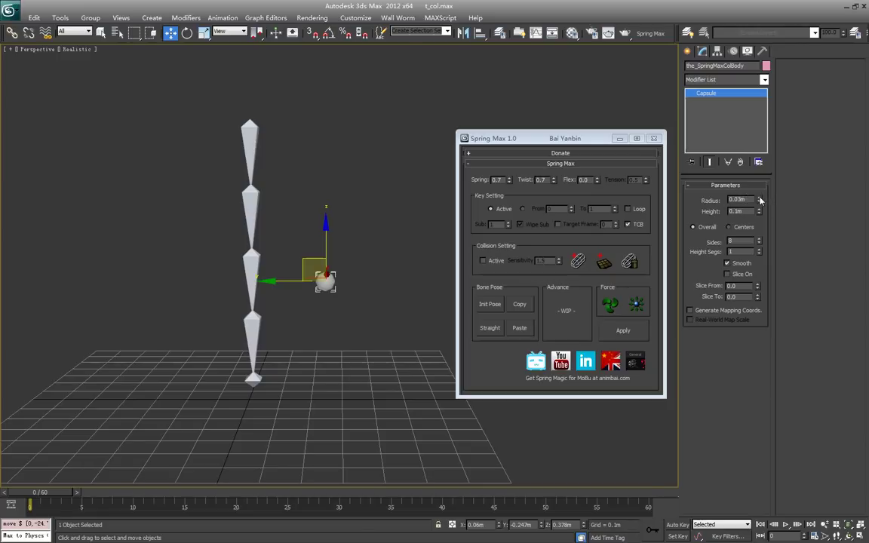
# Step: Enlarge the capsule to a radius of 0.228 m and a height of 0.592 m, also trying a scale on it
pyautogui.moveTo(761, 200); pyautogui.dragTo(796, 5)
pyautogui.keyDown('alt'); pyautogui.moveTo(359, 303); pyautogui.dragTo(276, 352, button='middle'); pyautogui.keyUp('alt')
pyautogui.press('r')
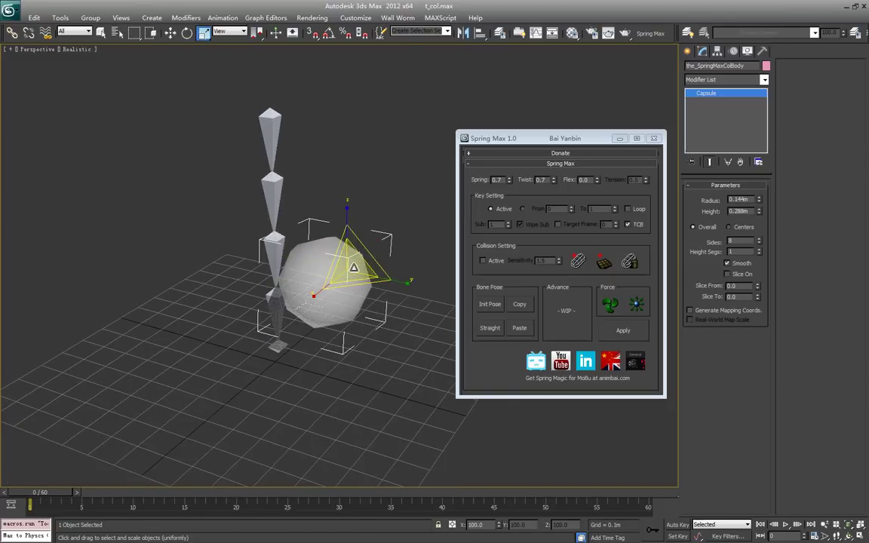
pyautogui.moveTo(353, 270); pyautogui.dragTo(372, 248)
pyautogui.keyDown('alt'); pyautogui.moveTo(371, 247); pyautogui.dragTo(340, 320, button='middle'); pyautogui.keyUp('alt')
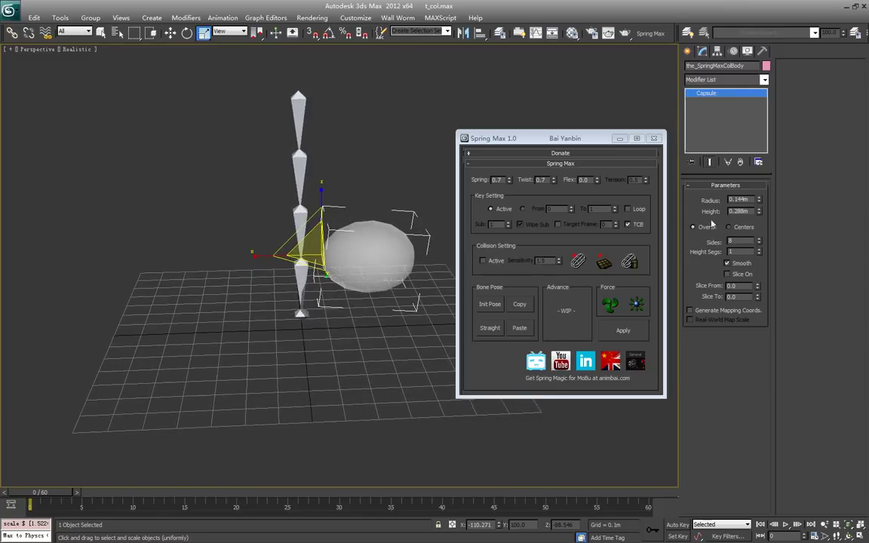
pyautogui.moveTo(760, 213); pyautogui.dragTo(760, 195)
# Step: Reposition the enlarged capsule clear of the bones at about X -0.306 m, Y -0.424 m, Z 0.37 m
pyautogui.moveTo(323, 344); pyautogui.dragTo(268, 365, button='middle')
pyautogui.press('w')
pyautogui.moveTo(281, 258); pyautogui.dragTo(170, 267)
pyautogui.keyDown('alt'); pyautogui.moveTo(189, 412); pyautogui.dragTo(278, 390, button='middle'); pyautogui.keyUp('alt')
pyautogui.moveTo(272, 264); pyautogui.dragTo(301, 263)
pyautogui.moveTo(194, 306)
pyautogui.keyDown('alt'); pyautogui.mouseDown(button='middle')
pyautogui.moveTo(184, 306)
pyautogui.moveTo(191, 322)
pyautogui.mouseUp(button='middle'); pyautogui.keyUp('alt')
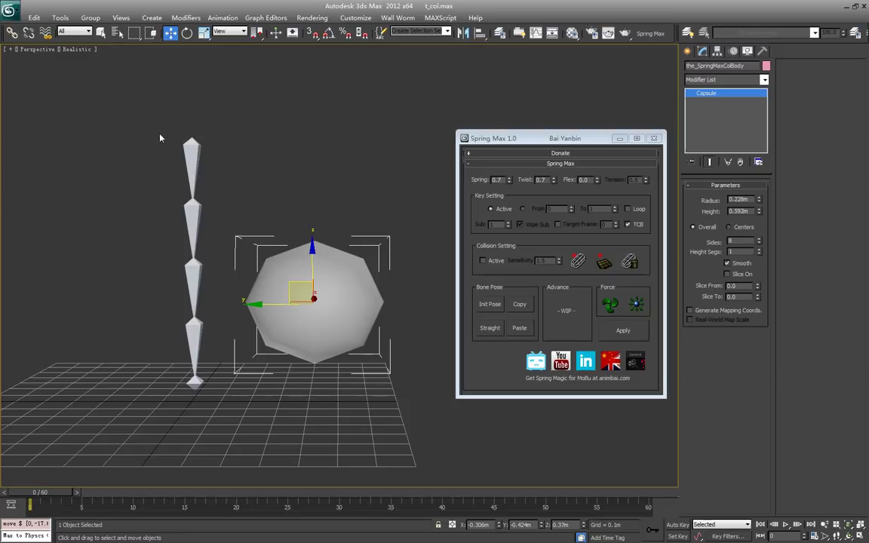
# Step: Turn on Auto Key and animate the capsule passing through the bone chain to its far side by frame 30
pyautogui.moveTo(52, 494)
pyautogui.mouseDown()
pyautogui.moveTo(314, 514)
pyautogui.moveTo(39, 489)
pyautogui.mouseUp()
pyautogui.moveTo(205, 453); pyautogui.dragTo(238, 452, button='middle')
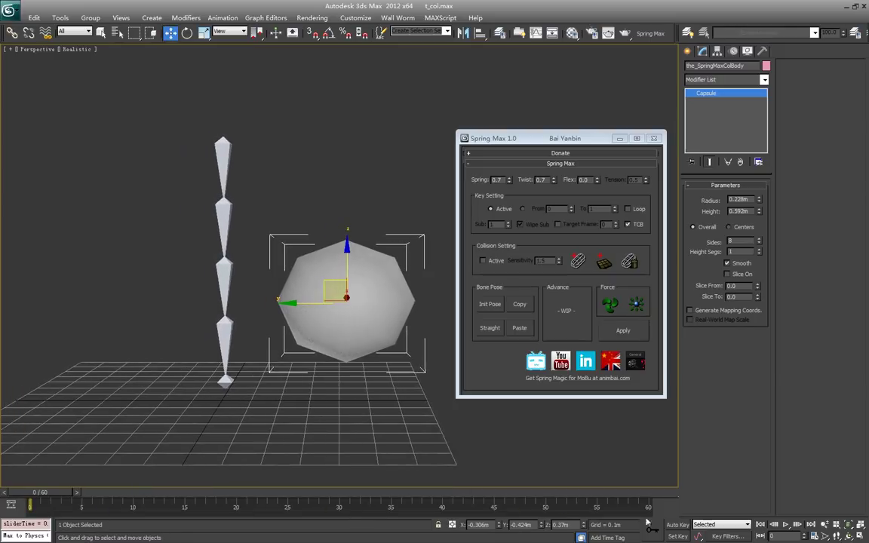
pyautogui.click(678, 526)
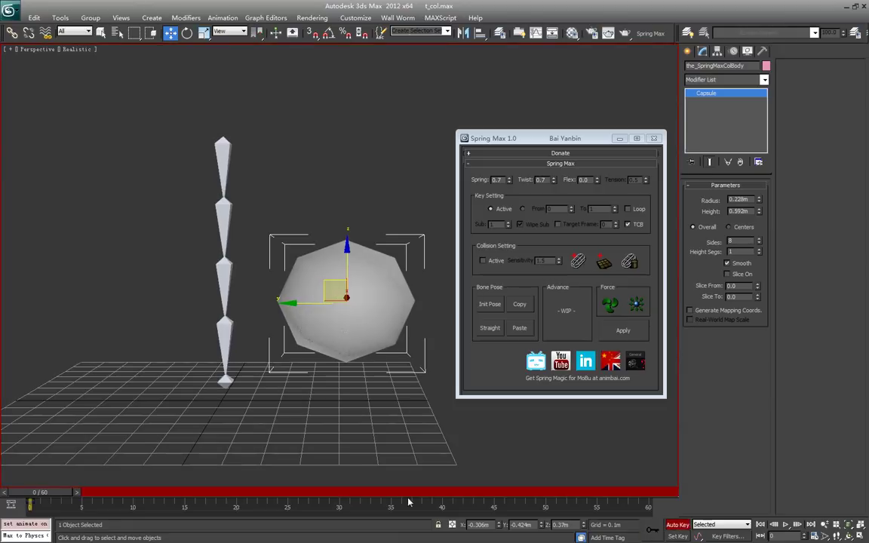
pyautogui.moveTo(54, 494); pyautogui.dragTo(350, 492)
pyautogui.moveTo(287, 299); pyautogui.dragTo(5, 294)
pyautogui.moveTo(240, 376); pyautogui.dragTo(280, 365, button='middle')
pyautogui.scroll(-2, 281, 350)
pyautogui.moveTo(361, 494); pyautogui.dragTo(54, 491)
# Step: Select the four bones below the top one, activate collision in Spring Max and apply the spring simulation
pyautogui.moveTo(327, 235); pyautogui.dragTo(327, 235)
pyautogui.moveTo(375, 403); pyautogui.dragTo(367, 410, button='middle')
pyautogui.click(490, 262)
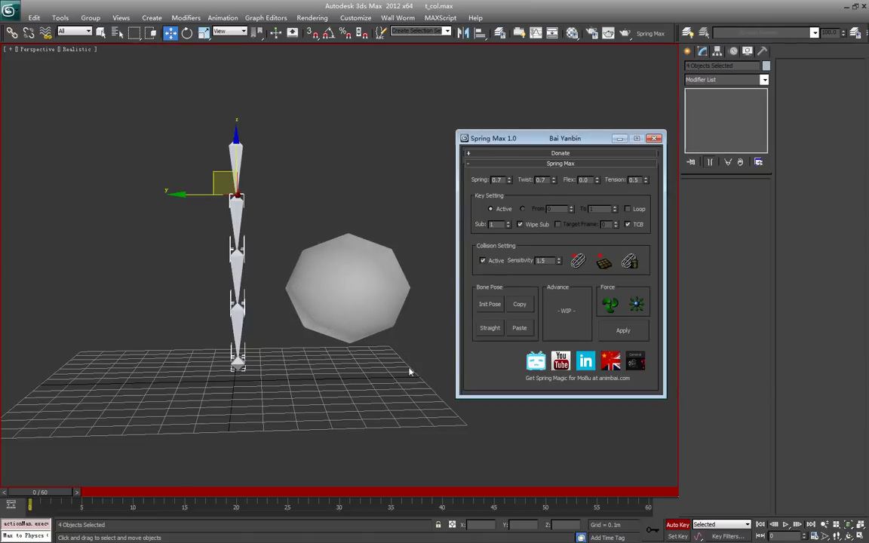
pyautogui.moveTo(329, 407)
pyautogui.keyDown('alt'); pyautogui.mouseDown(button='middle')
pyautogui.moveTo(320, 408)
pyautogui.moveTo(326, 406)
pyautogui.mouseUp(button='middle'); pyautogui.keyUp('alt')
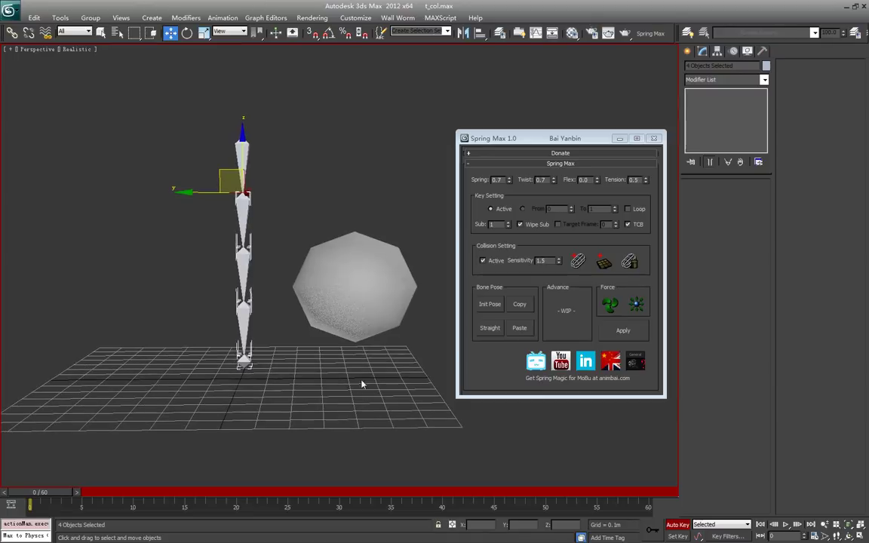
pyautogui.click(632, 332)
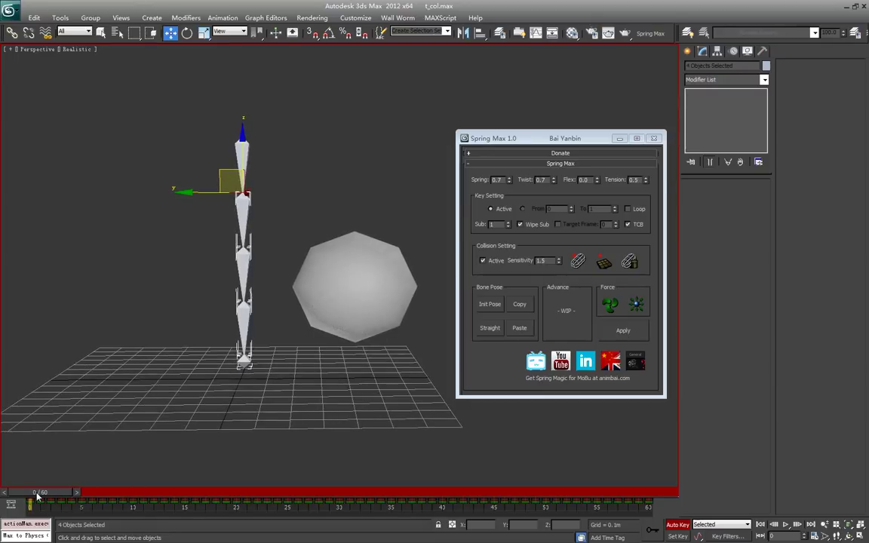
pyautogui.moveTo(37, 496)
pyautogui.mouseDown()
pyautogui.moveTo(411, 506)
pyautogui.moveTo(46, 506)
pyautogui.moveTo(361, 512)
pyautogui.moveTo(33, 491)
pyautogui.mouseUp()
# Step: Shift the capsule's frame 30 key to about frame 10 and reapply the spring simulation to the four lower bones
pyautogui.click(361, 286)
pyautogui.moveTo(339, 502); pyautogui.dragTo(153, 507)
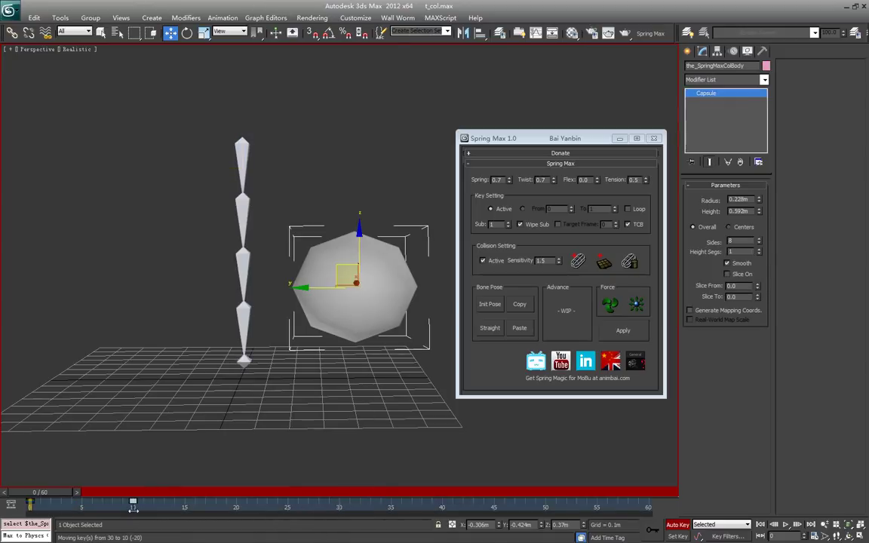
pyautogui.moveTo(32, 503)
pyautogui.mouseDown()
pyautogui.moveTo(237, 503)
pyautogui.moveTo(30, 498)
pyautogui.mouseUp()
pyautogui.press('w')
pyautogui.moveTo(248, 225); pyautogui.dragTo(232, 199)
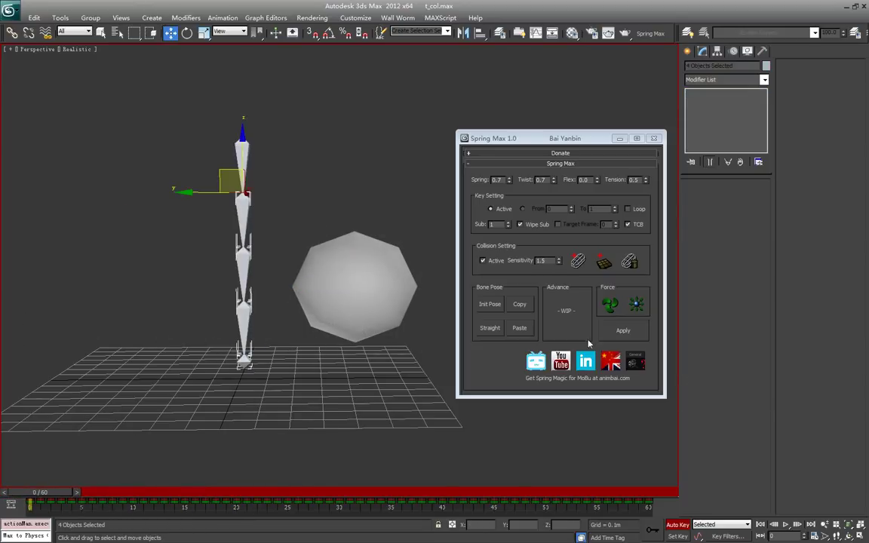
pyautogui.click(623, 331)
pyautogui.moveTo(60, 498)
pyautogui.mouseDown()
pyautogui.moveTo(168, 507)
pyautogui.moveTo(64, 507)
pyautogui.moveTo(126, 507)
pyautogui.moveTo(136, 519)
pyautogui.moveTo(391, 529)
pyautogui.moveTo(47, 494)
pyautogui.mouseUp()
pyautogui.press('w')
pyautogui.keyDown('alt'); pyautogui.moveTo(229, 394); pyautogui.dragTo(248, 389, button='middle'); pyautogui.keyUp('alt')
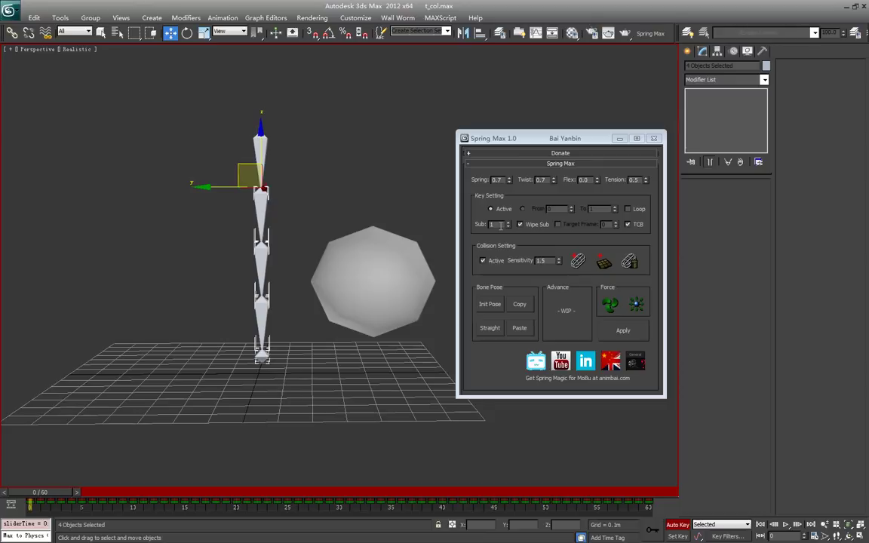
# Step: Set the Spring Max Sub value to 5 and reapply the simulation to the selected bones
pyautogui.moveTo(501, 225); pyautogui.dragTo(482, 222)
pyautogui.moveTo(39, 493); pyautogui.dragTo(11, 496)
pyautogui.click(499, 226)
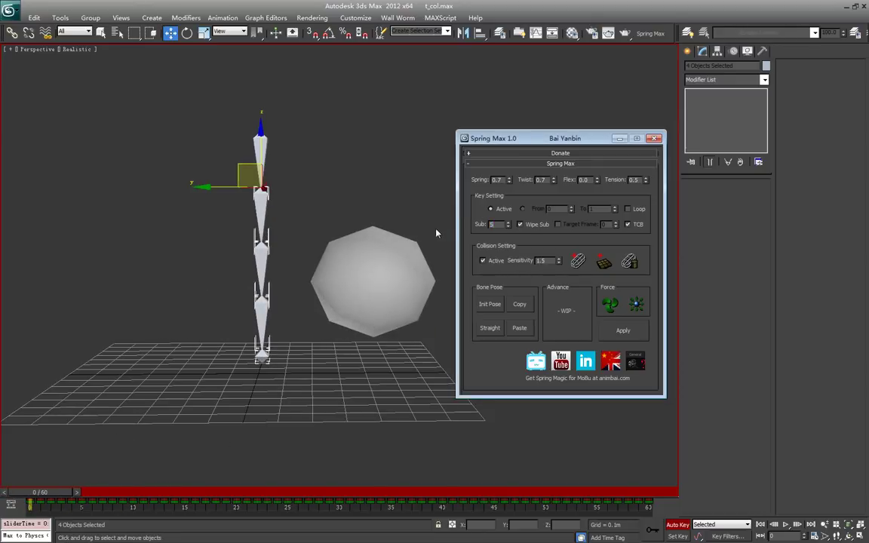
pyautogui.moveTo(329, 373); pyautogui.dragTo(323, 353, button='middle')
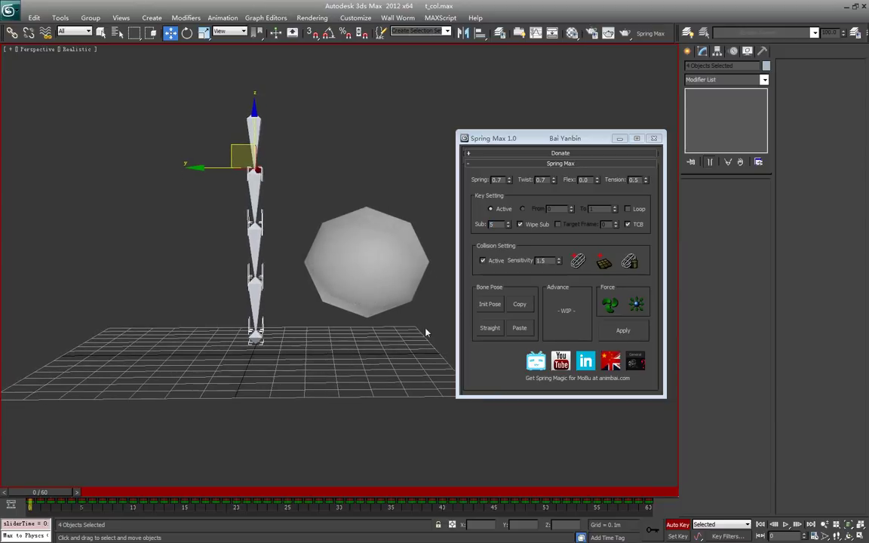
pyautogui.click(622, 330)
# Step: Scrub and play back the animation to check how the bones collide with the moving capsule
pyautogui.moveTo(54, 492); pyautogui.dragTo(145, 492)
pyautogui.press('w')
pyautogui.moveTo(233, 388); pyautogui.dragTo(327, 385, button='middle')
pyautogui.moveTo(159, 497); pyautogui.dragTo(2, 484)
pyautogui.click(786, 524)
pyautogui.click(786, 524)
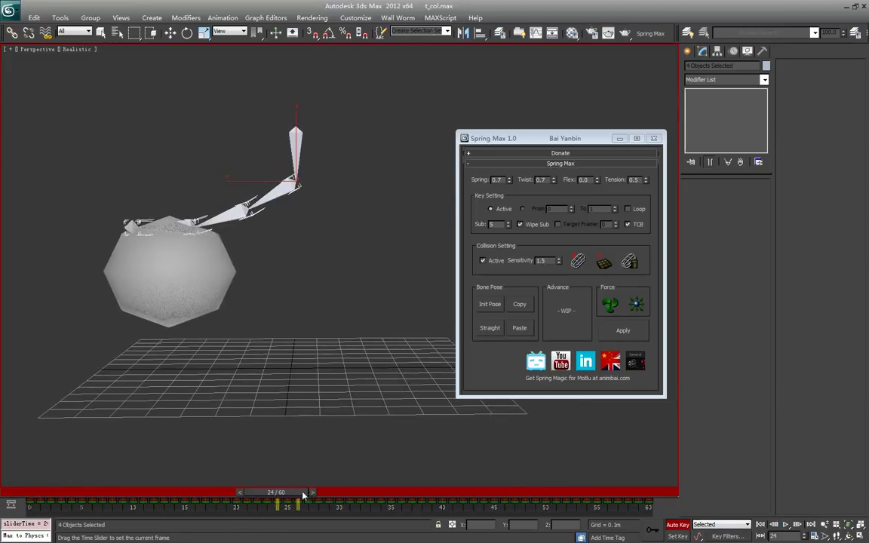
pyautogui.moveTo(300, 495); pyautogui.dragTo(64, 490)
# Step: Create a second collision capsule with nothing selected and move it to the other side of the bone chain
pyautogui.moveTo(262, 398)
pyautogui.mouseDown(button='middle')
pyautogui.moveTo(194, 419)
pyautogui.moveTo(216, 408)
pyautogui.moveTo(275, 411)
pyautogui.moveTo(306, 369)
pyautogui.moveTo(340, 355)
pyautogui.moveTo(374, 356)
pyautogui.moveTo(330, 339)
pyautogui.mouseUp(button='middle')
pyautogui.click(364, 383)
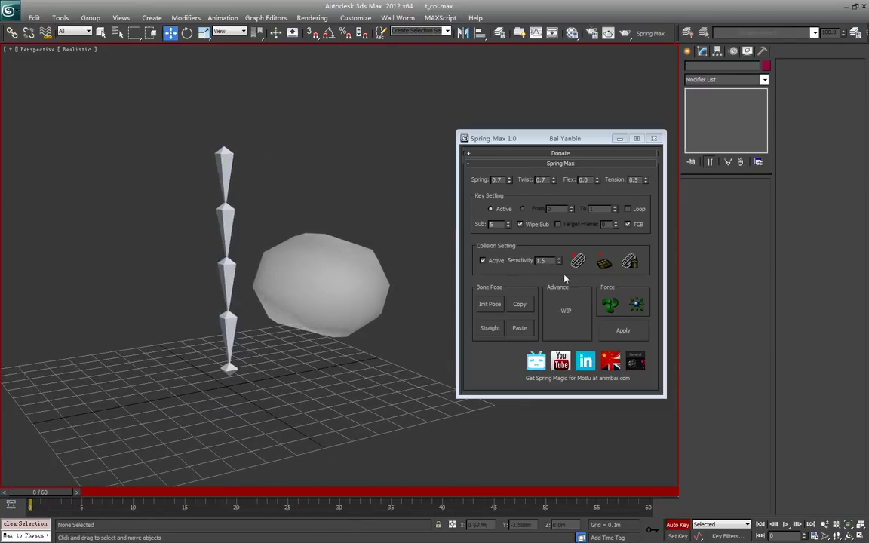
pyautogui.click(222, 389)
pyautogui.press('w')
pyautogui.moveTo(205, 369); pyautogui.dragTo(122, 295)
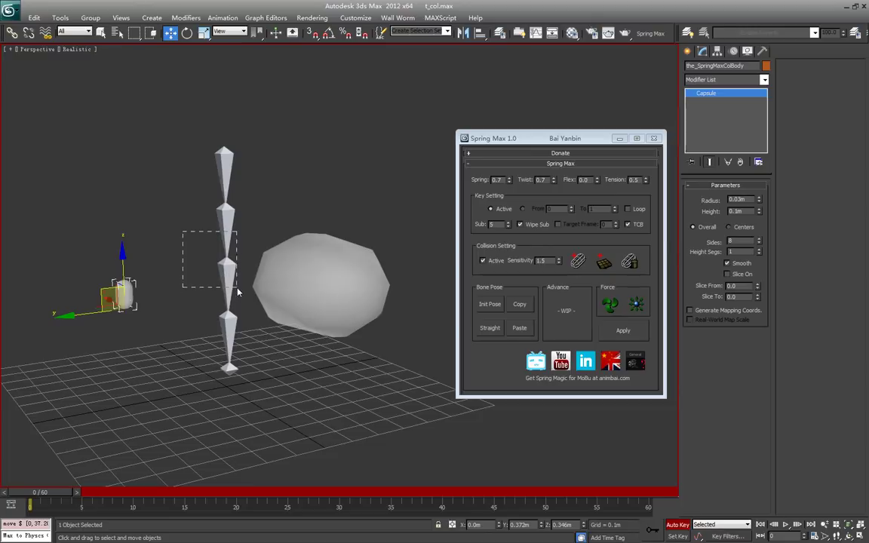
# Step: Create collision capsules fitted to the two middle bones of the chain, and delete both of them
pyautogui.moveTo(239, 290); pyautogui.dragTo(241, 287)
pyautogui.click(578, 261)
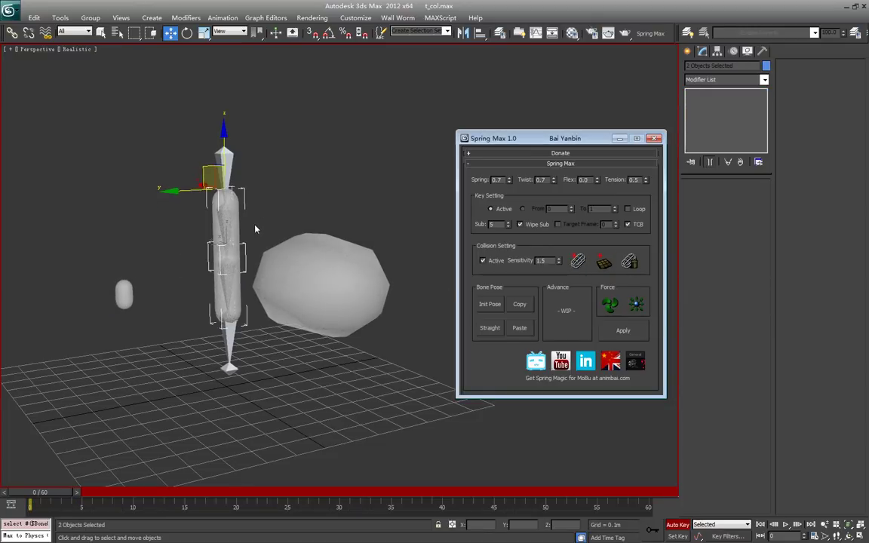
pyautogui.click(215, 232)
pyautogui.press('Delete')
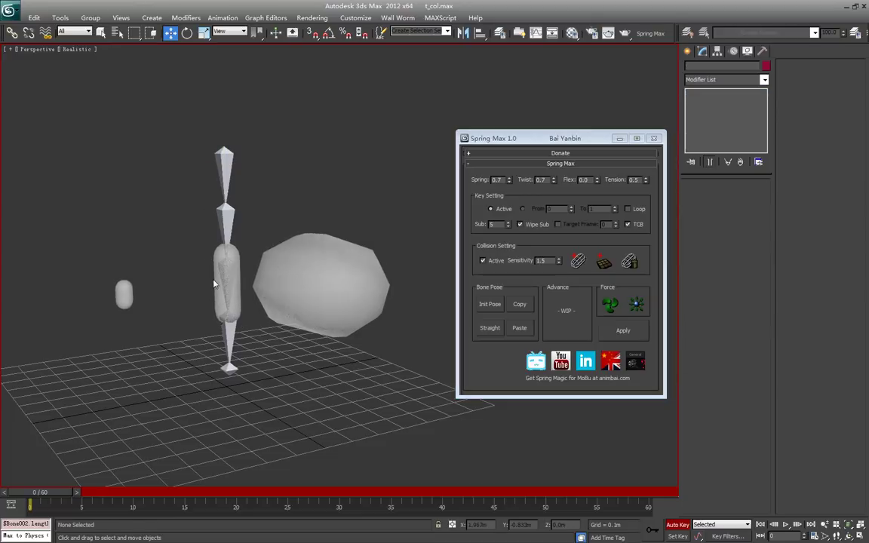
pyautogui.click(215, 284)
pyautogui.press('Delete')
# Step: Create a Biped skeleton standing beside the bone chain
pyautogui.click(687, 51)
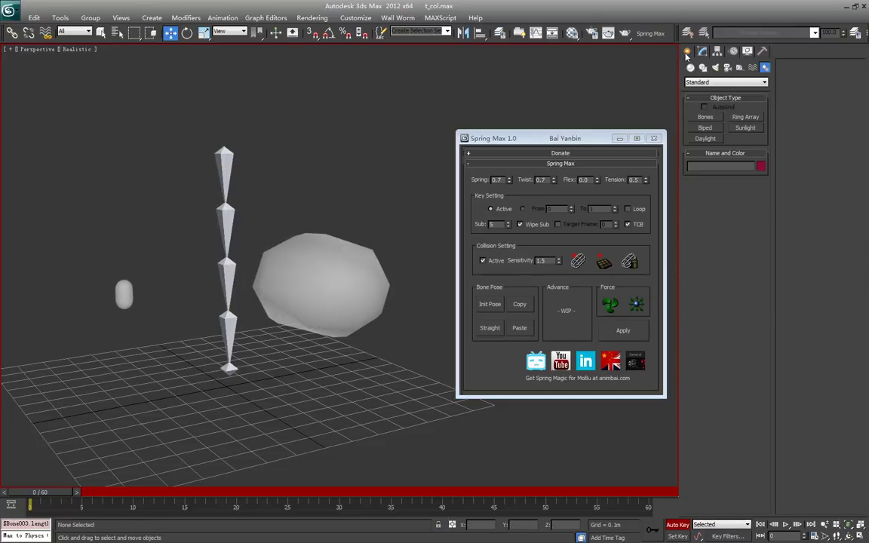
pyautogui.click(705, 128)
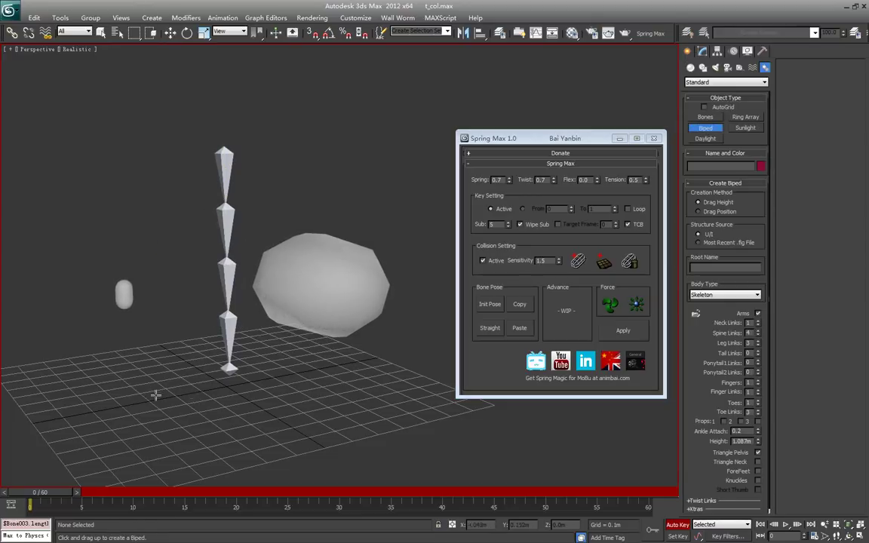
pyautogui.moveTo(155, 249); pyautogui.dragTo(145, 72)
pyautogui.keyDown('alt'); pyautogui.moveTo(175, 246); pyautogui.dragTo(111, 256, button='middle'); pyautogui.keyUp('alt')
# Step: Select the biped's upper-body bones, generate fitted collision capsules for them and inspect the result
pyautogui.press('w')
pyautogui.moveTo(194, 193); pyautogui.dragTo(159, 218)
pyautogui.click(577, 266)
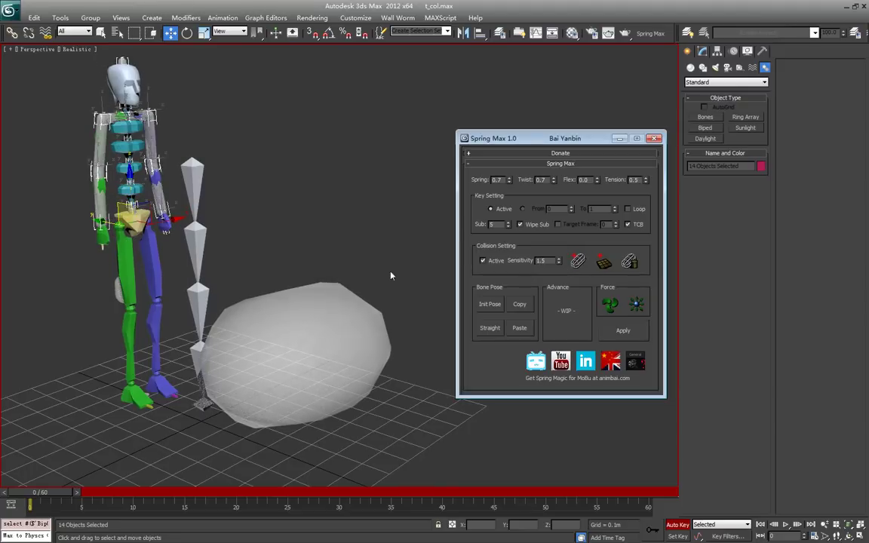
pyautogui.keyDown('alt'); pyautogui.moveTo(186, 208); pyautogui.dragTo(260, 204, button='middle'); pyautogui.keyUp('alt')
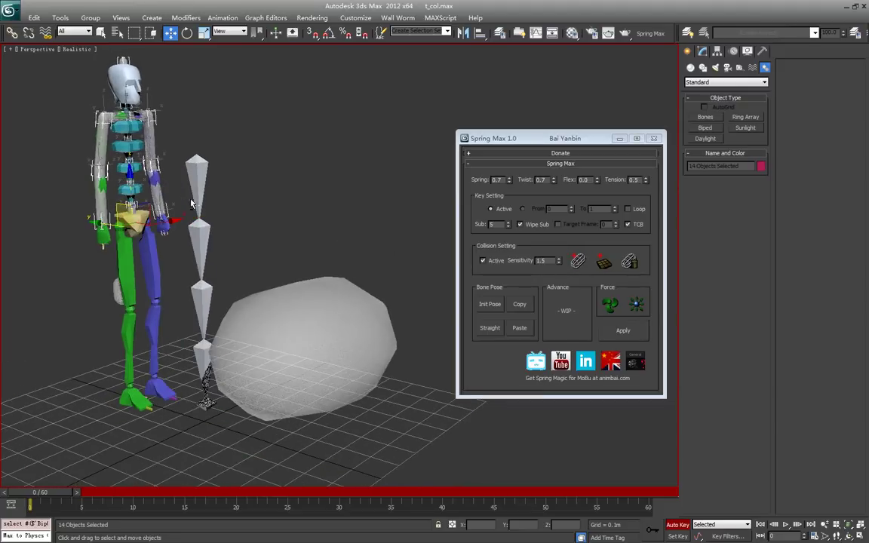
pyautogui.keyDown('alt'); pyautogui.moveTo(180, 270); pyautogui.dragTo(187, 306, button='middle'); pyautogui.keyUp('alt')
pyautogui.scroll(-3, 209, 280)
pyautogui.keyDown('alt'); pyautogui.moveTo(243, 387); pyautogui.dragTo(283, 408, button='middle'); pyautogui.keyUp('alt')
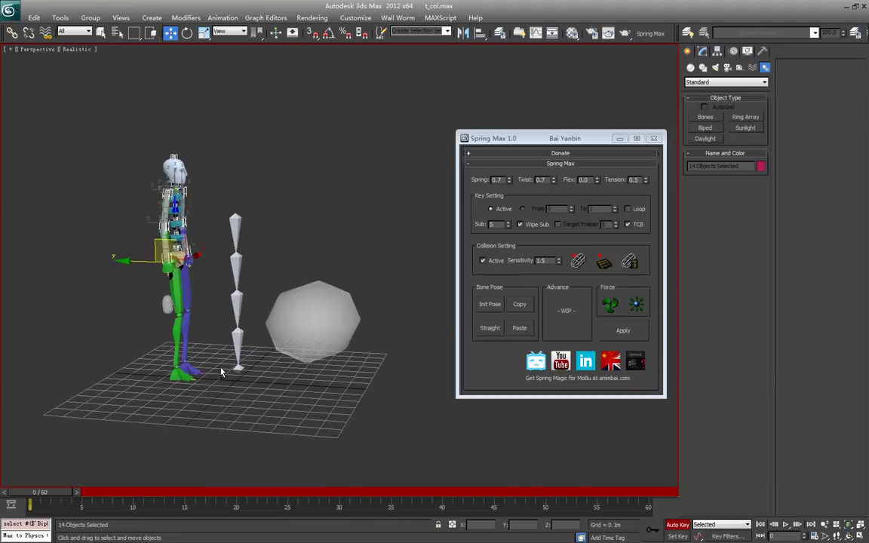
pyautogui.click(284, 409)
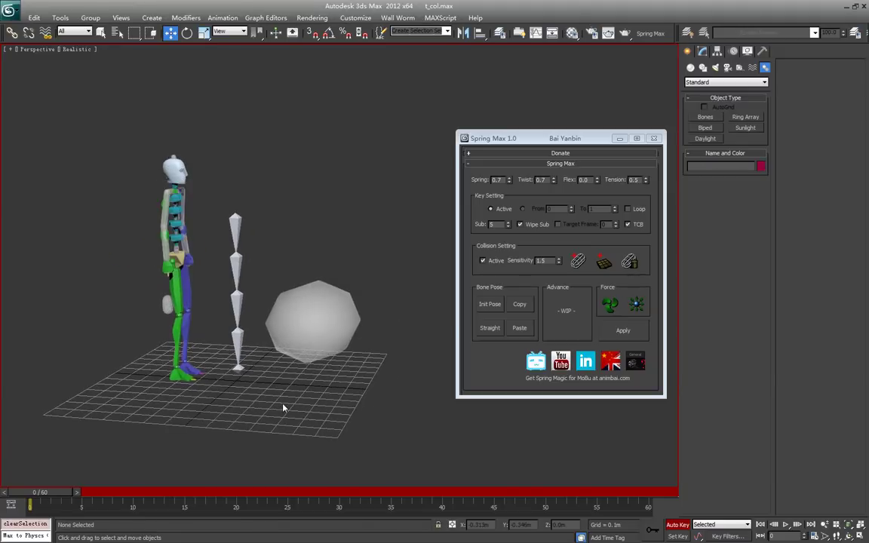
# Step: Remove all collision bodies from the scene with Spring Max and delete the biped
pyautogui.click(632, 262)
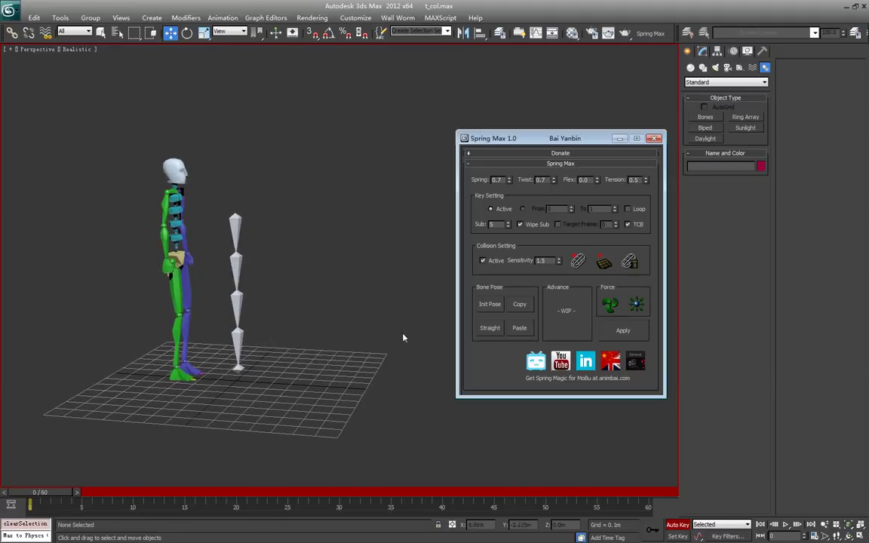
pyautogui.moveTo(279, 363); pyautogui.dragTo(300, 343, button='middle')
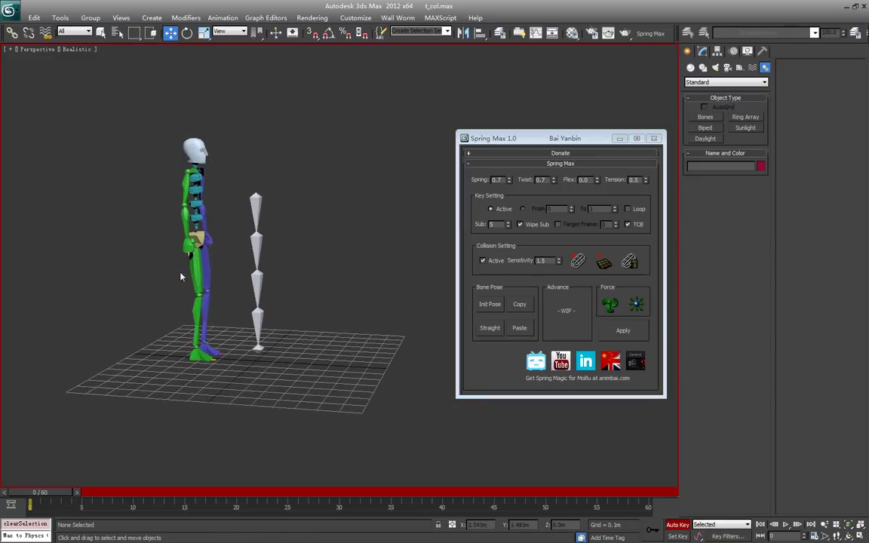
pyautogui.click(222, 374)
pyautogui.press('Delete')
pyautogui.keyDown('alt'); pyautogui.moveTo(292, 382); pyautogui.dragTo(317, 350, button='middle'); pyautogui.keyUp('alt')
pyautogui.moveTo(62, 495); pyautogui.dragTo(41, 495)
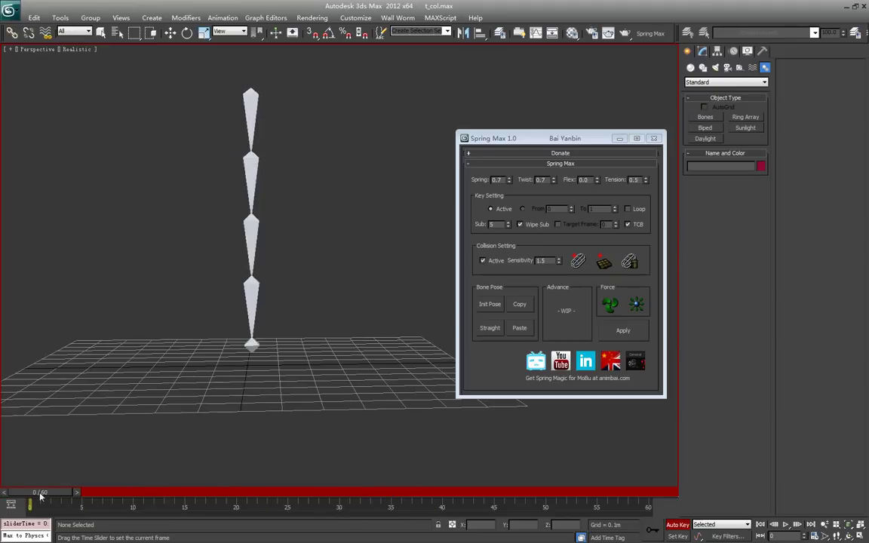
# Step: Create a Spring Max collision plane beneath the bone chain
pyautogui.click(604, 262)
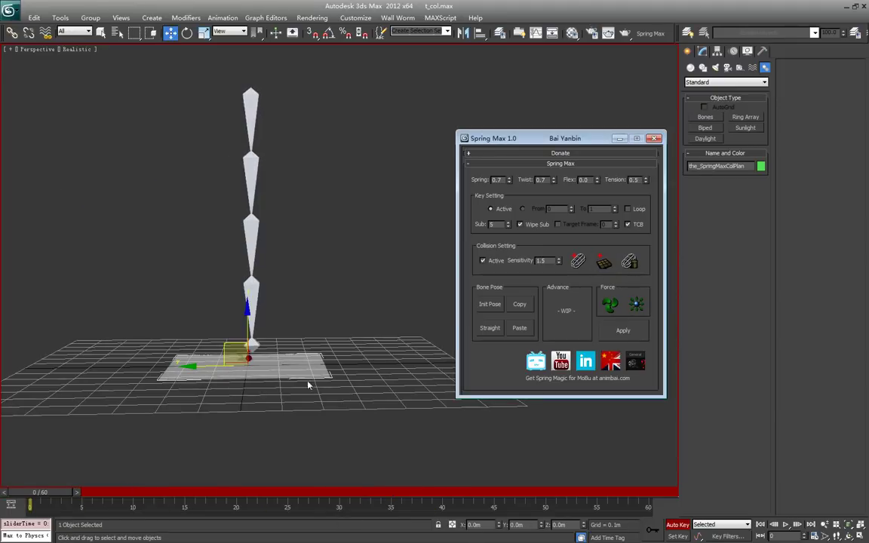
pyautogui.keyDown('alt'); pyautogui.moveTo(316, 374); pyautogui.dragTo(339, 361, button='middle'); pyautogui.keyUp('alt')
pyautogui.scroll(-3, 362, 379)
pyautogui.scroll(3, 332, 388)
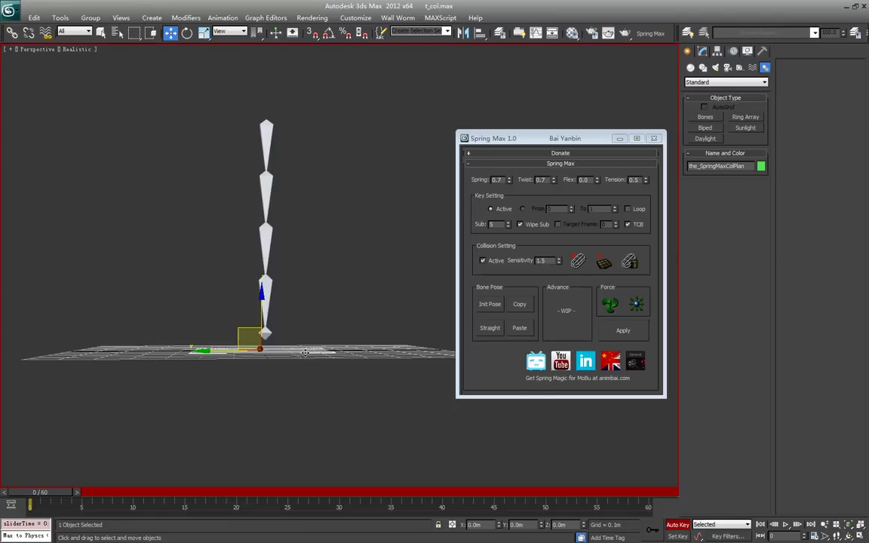
# Step: Enlarge the collision plane to a length of 0.81 m and a width of 0.63 m
pyautogui.keyDown('alt'); pyautogui.moveTo(301, 343); pyautogui.dragTo(319, 388, button='middle'); pyautogui.keyUp('alt')
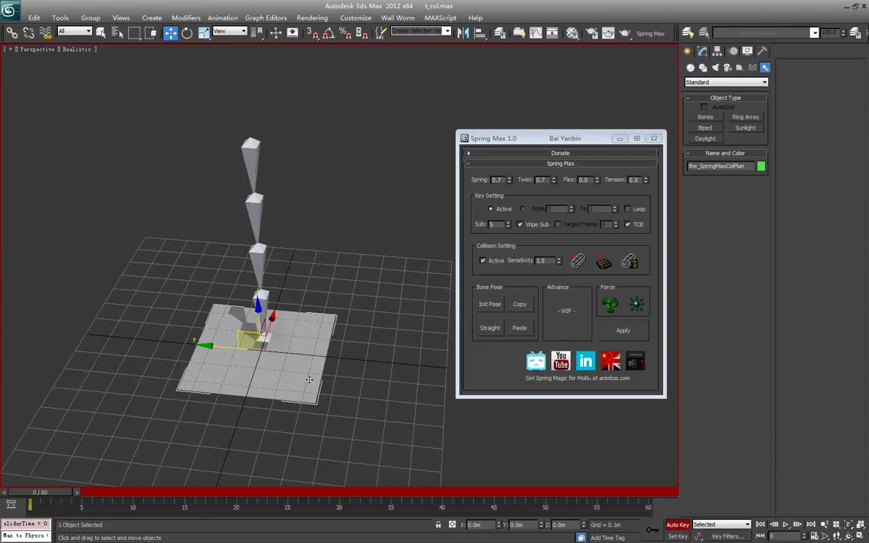
pyautogui.moveTo(334, 394)
pyautogui.keyDown('alt'); pyautogui.mouseDown(button='middle')
pyautogui.moveTo(320, 401)
pyautogui.moveTo(340, 398)
pyautogui.mouseUp(button='middle'); pyautogui.keyUp('alt')
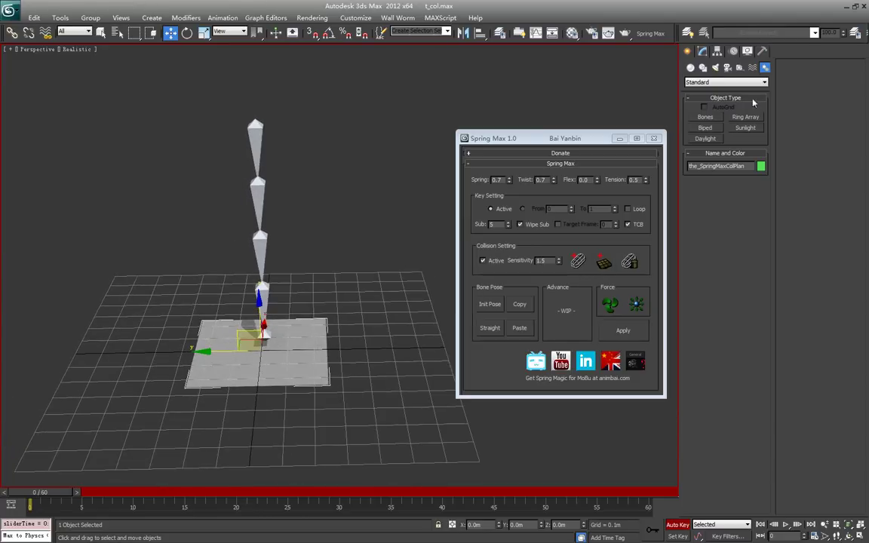
pyautogui.click(704, 52)
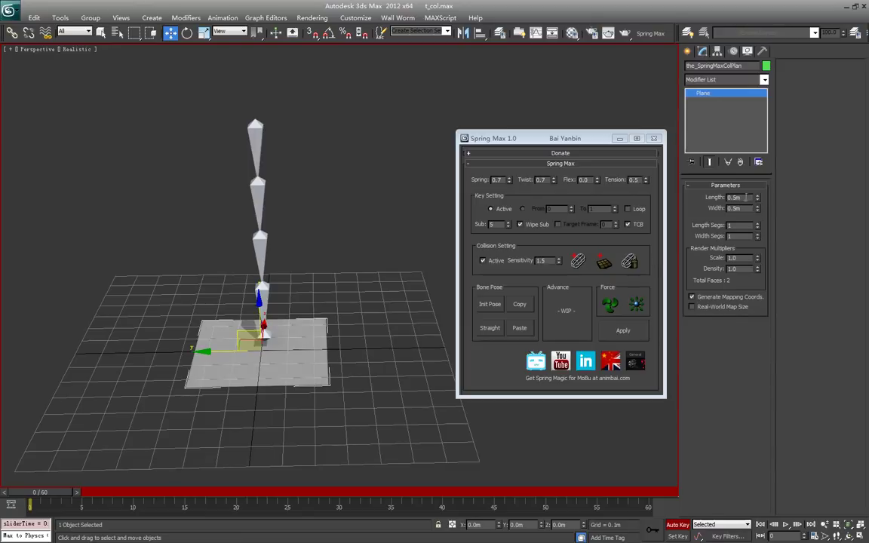
pyautogui.moveTo(758, 199)
pyautogui.mouseDown()
pyautogui.moveTo(762, 185)
pyautogui.moveTo(759, 192)
pyautogui.mouseUp()
# Step: Examine the enlarged collision plane under the bone chain from above, from the side and from beneath
pyautogui.keyDown('alt'); pyautogui.moveTo(351, 368); pyautogui.dragTo(358, 328, button='middle'); pyautogui.keyUp('alt')
pyautogui.moveTo(341, 400); pyautogui.dragTo(377, 385, button='middle')
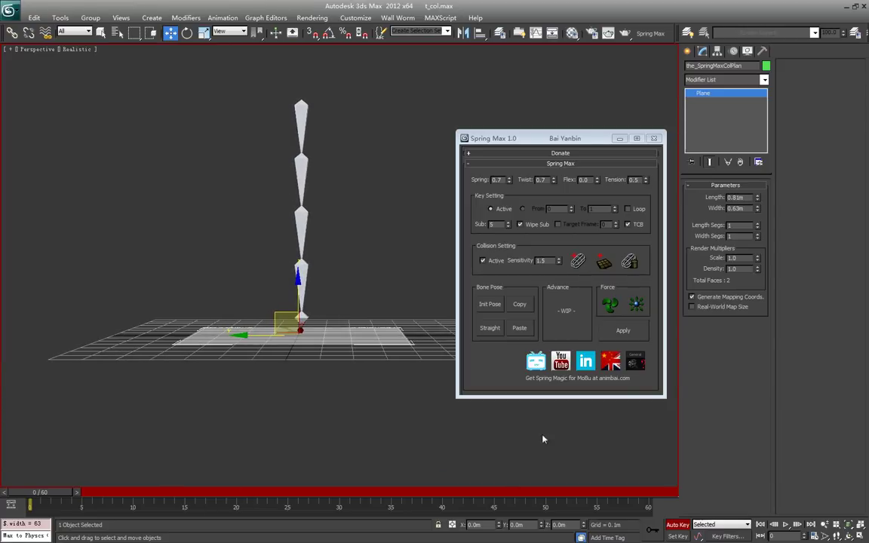
pyautogui.keyDown('alt'); pyautogui.moveTo(397, 268); pyautogui.dragTo(412, 285, button='middle'); pyautogui.keyUp('alt')
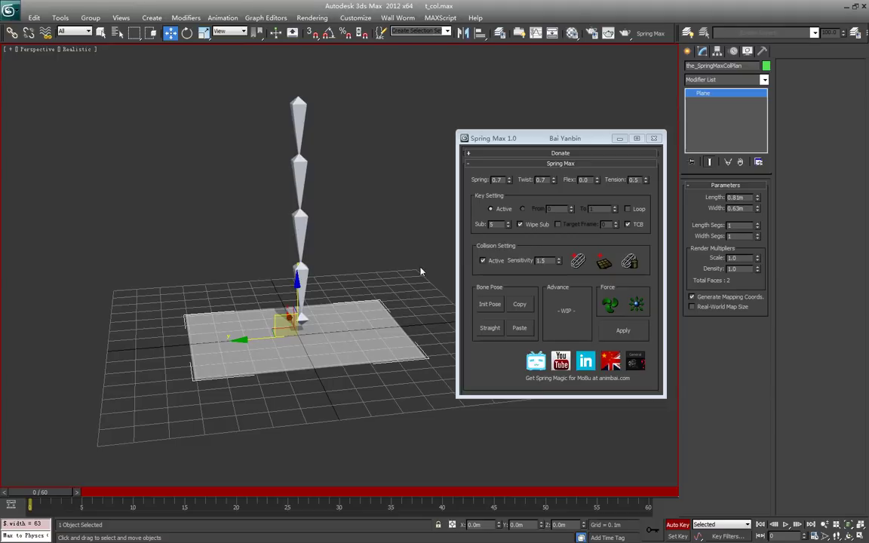
pyautogui.keyDown('alt'); pyautogui.moveTo(427, 268); pyautogui.dragTo(333, 320, button='middle'); pyautogui.keyUp('alt')
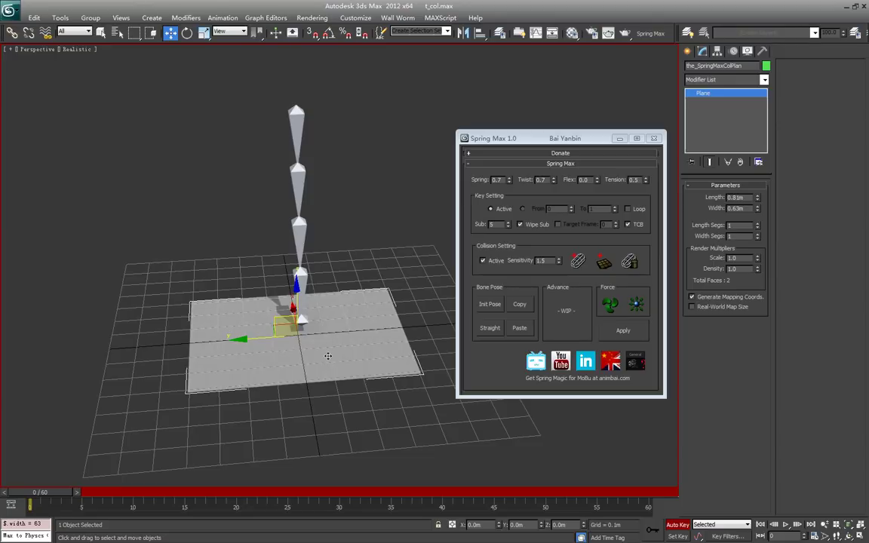
pyautogui.keyDown('alt'); pyautogui.moveTo(221, 351); pyautogui.dragTo(241, 304, button='middle'); pyautogui.keyUp('alt')
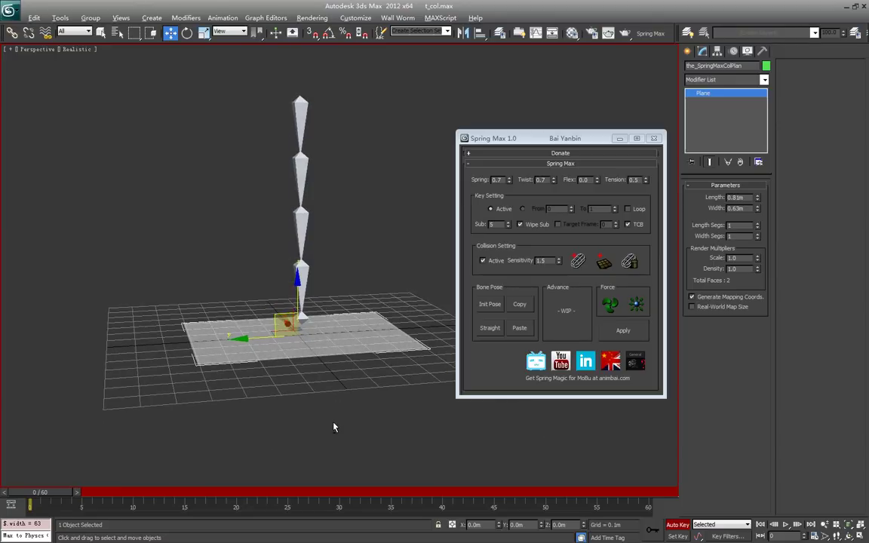
pyautogui.keyDown('alt'); pyautogui.moveTo(335, 428); pyautogui.dragTo(302, 354, button='middle'); pyautogui.keyUp('alt')
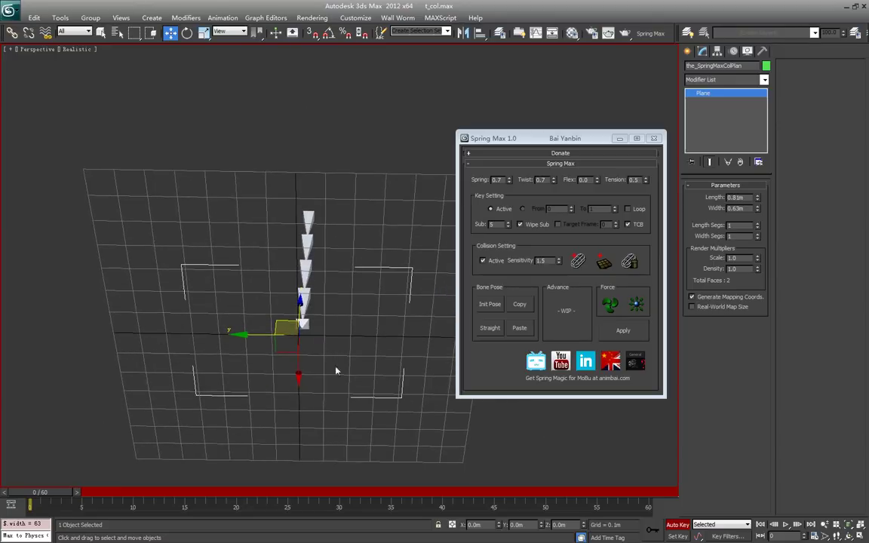
pyautogui.keyDown('alt'); pyautogui.moveTo(195, 318); pyautogui.dragTo(173, 182, button='middle'); pyautogui.keyUp('alt')
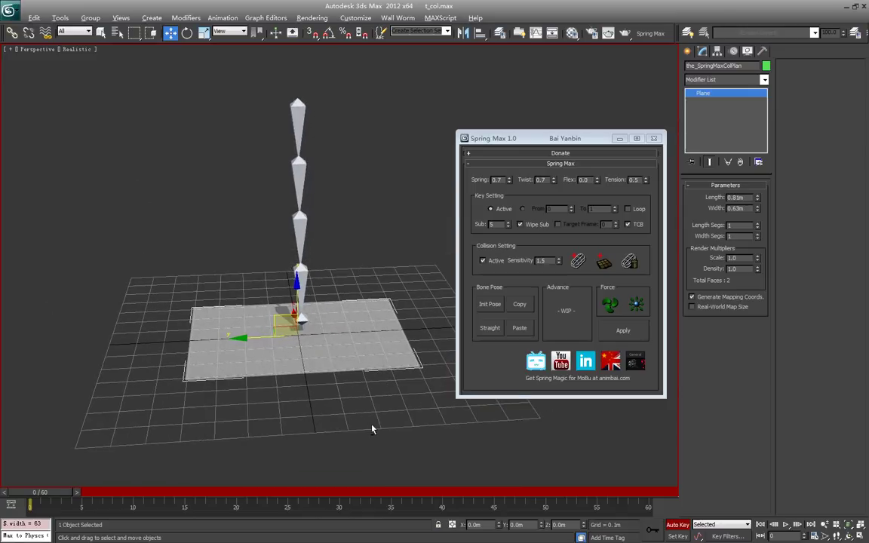
pyautogui.keyDown('alt'); pyautogui.moveTo(370, 430); pyautogui.dragTo(75, 489, button='middle'); pyautogui.keyUp('alt')
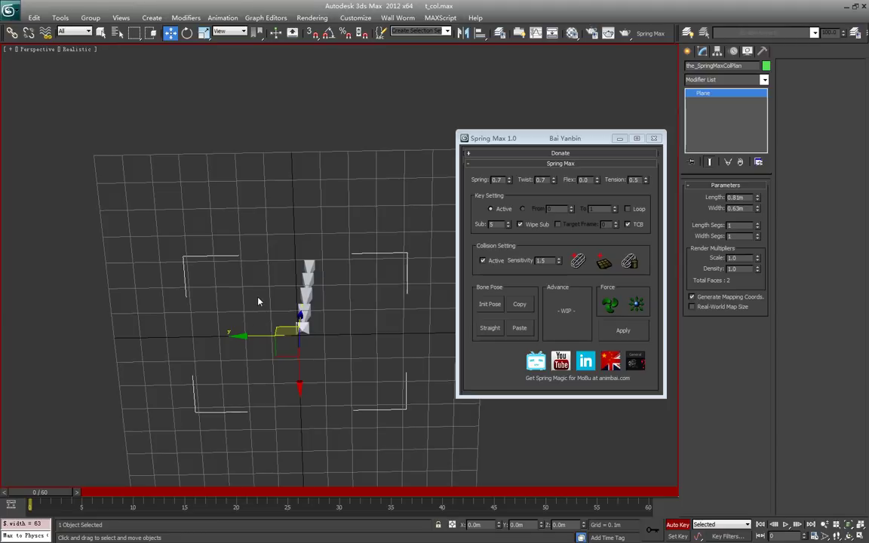
pyautogui.moveTo(271, 223)
pyautogui.keyDown('alt'); pyautogui.mouseDown(button='middle')
pyautogui.moveTo(277, 320)
pyautogui.moveTo(252, 233)
pyautogui.moveTo(261, 229)
pyautogui.mouseUp(button='middle'); pyautogui.keyUp('alt')
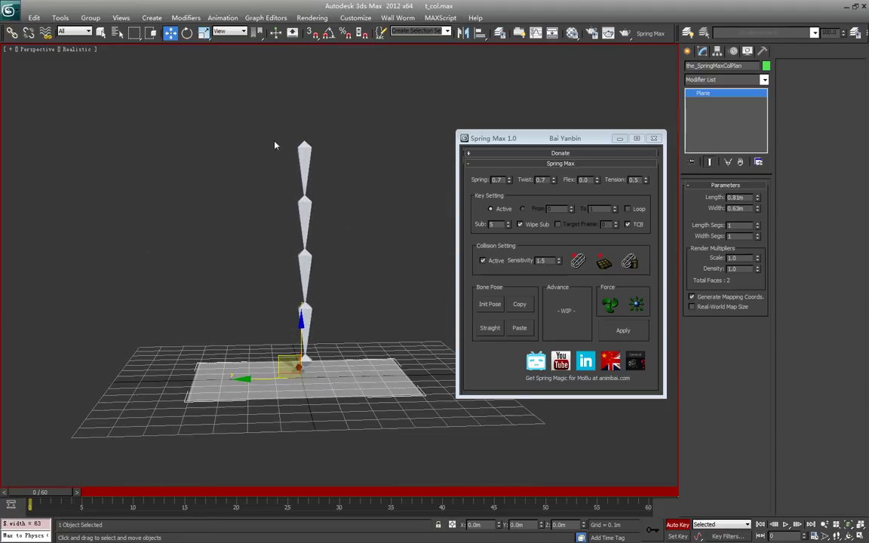
# Step: Select the whole bone chain from its root bone and delete all of its animation keys
pyautogui.click(303, 168)
pyautogui.keyDown('alt'); pyautogui.moveTo(343, 221); pyautogui.dragTo(364, 451, button='middle'); pyautogui.keyUp('alt')
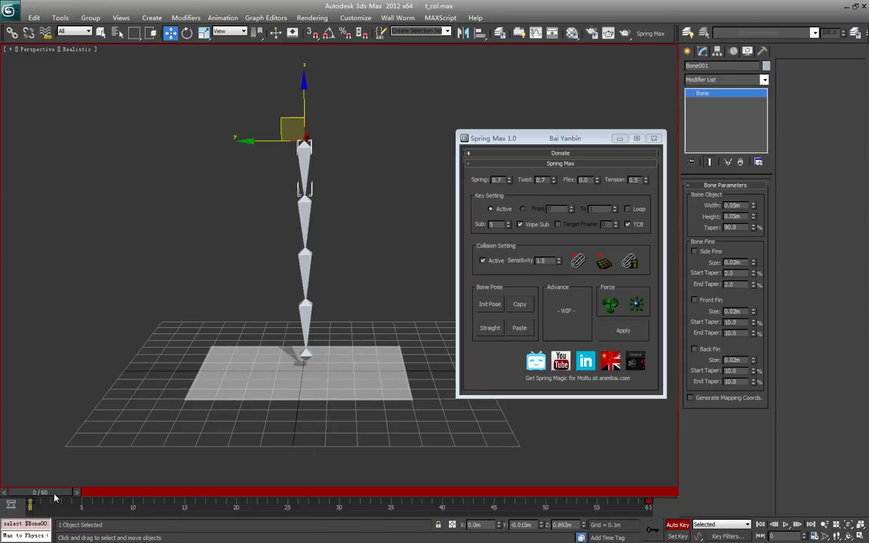
pyautogui.moveTo(55, 495)
pyautogui.mouseDown()
pyautogui.moveTo(159, 502)
pyautogui.moveTo(51, 492)
pyautogui.mouseUp()
pyautogui.hotkey('ctrl', 'pagedown')
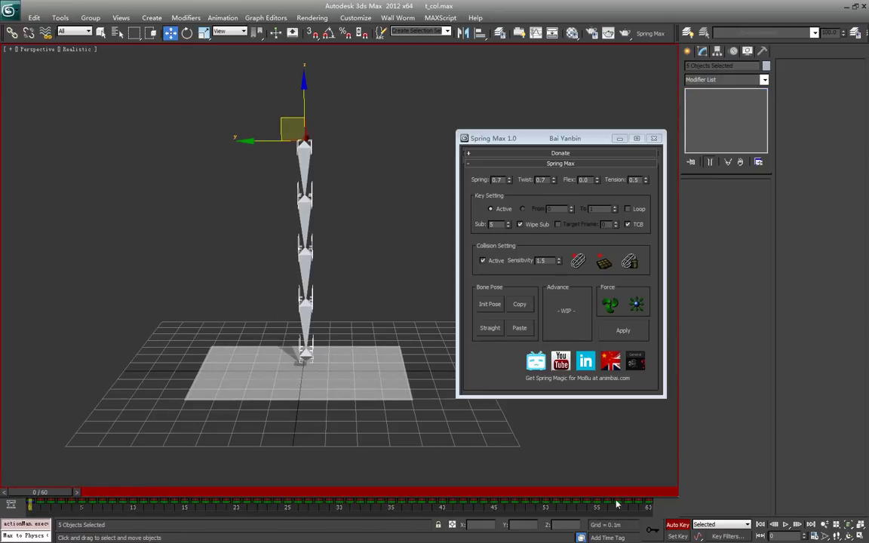
pyautogui.moveTo(665, 503); pyautogui.dragTo(548, 518)
pyautogui.moveTo(42, 513); pyautogui.dragTo(39, 511)
pyautogui.press('Delete')
# Step: Rotate the root bone at frame 0 so the chain extends nearly horizontally above the collision plane
pyautogui.keyDown('alt'); pyautogui.moveTo(322, 295); pyautogui.dragTo(220, 301, button='middle'); pyautogui.keyUp('alt')
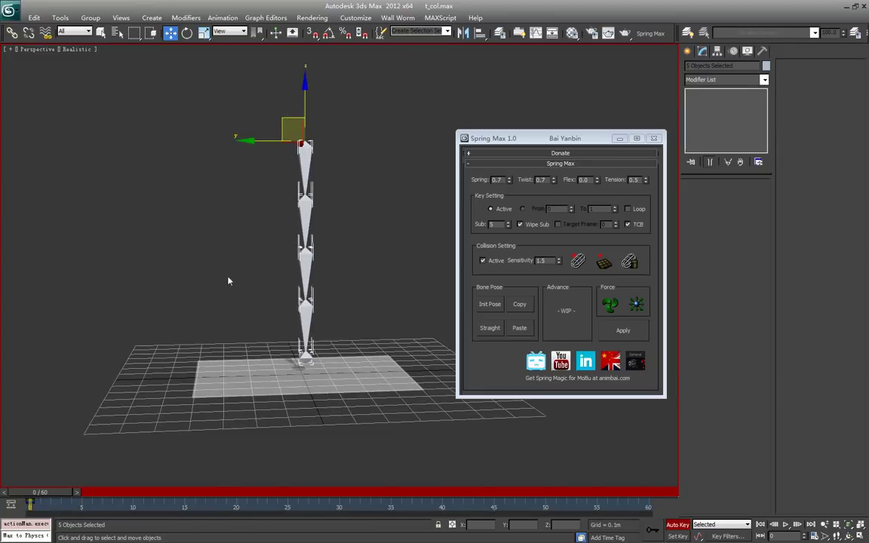
pyautogui.press('e')
pyautogui.click(269, 135)
pyautogui.click(305, 155)
pyautogui.moveTo(347, 112); pyautogui.dragTo(316, 231)
pyautogui.keyDown('alt'); pyautogui.moveTo(315, 231); pyautogui.dragTo(312, 237, button='middle'); pyautogui.keyUp('alt')
pyautogui.press('q')
# Step: Key the root bone at frame 20, lowered to about Y -0.29 m and Z 0.34 m so the chain passes through the plane
pyautogui.moveTo(67, 494); pyautogui.dragTo(260, 521)
pyautogui.keyDown('alt'); pyautogui.moveTo(312, 370); pyautogui.dragTo(322, 349, button='middle'); pyautogui.keyUp('alt')
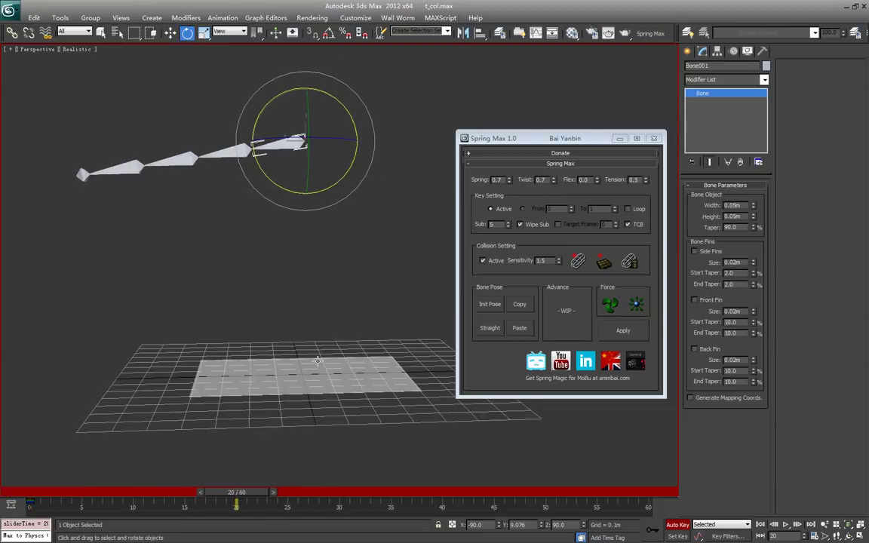
pyautogui.press('w')
pyautogui.moveTo(287, 117); pyautogui.dragTo(284, 312)
pyautogui.press('e')
pyautogui.keyDown('alt'); pyautogui.moveTo(264, 363); pyautogui.dragTo(246, 341, button='middle'); pyautogui.keyUp('alt')
pyautogui.press('w')
pyautogui.moveTo(342, 236); pyautogui.dragTo(351, 220)
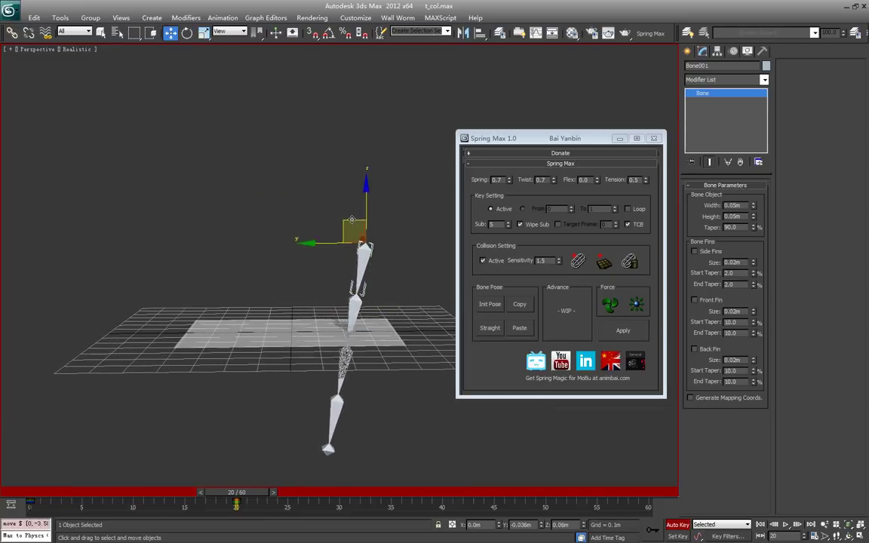
# Step: Return to frame 0, select the four bones below the root and apply Spring Max to them
pyautogui.moveTo(256, 491); pyautogui.dragTo(291, 519)
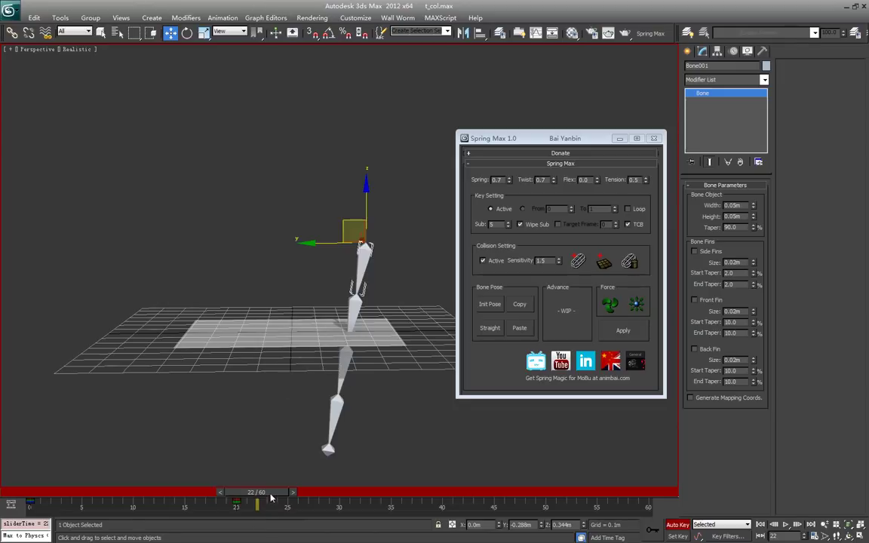
pyautogui.moveTo(271, 498); pyautogui.dragTo(46, 498)
pyautogui.click(211, 112)
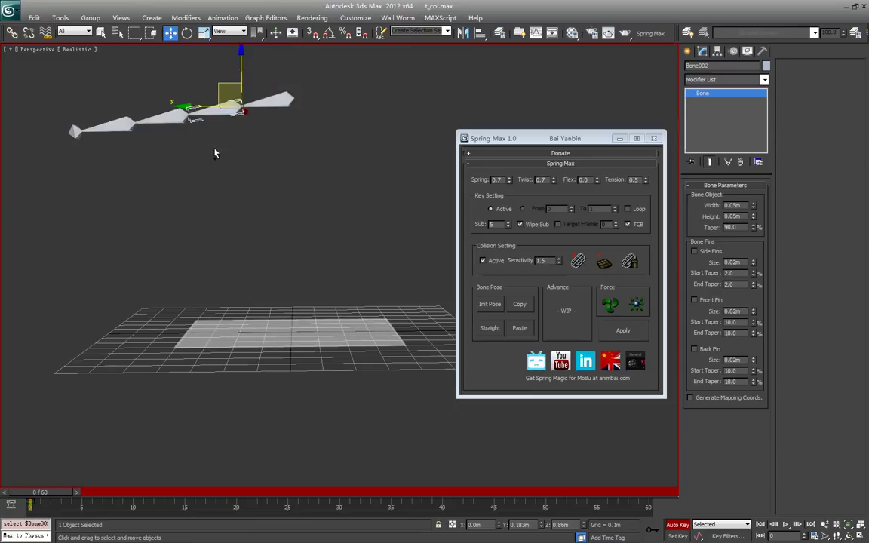
pyautogui.hotkey('ctrl', 'pagedown')
pyautogui.click(631, 332)
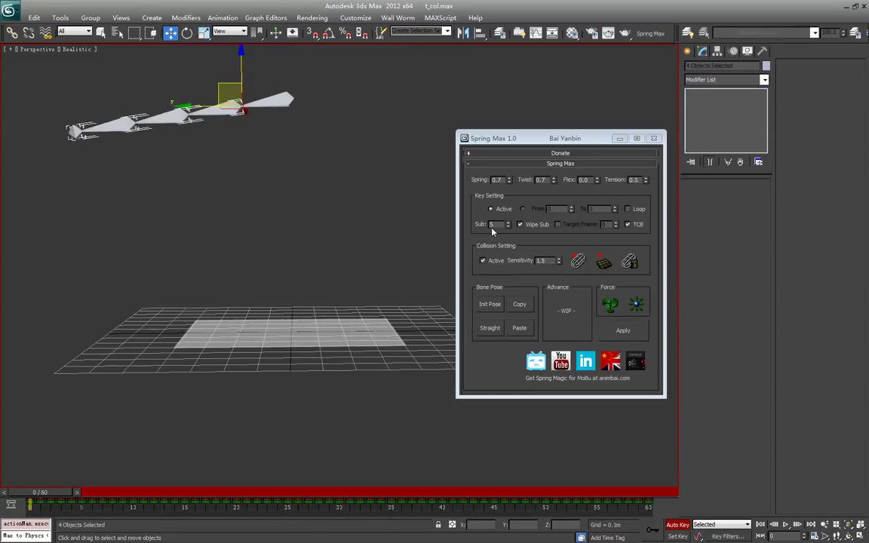
# Step: Set Sub to 1, reapply Spring Max to the four bones and scrub through the collision with the plane
pyautogui.moveTo(496, 225); pyautogui.dragTo(469, 225)
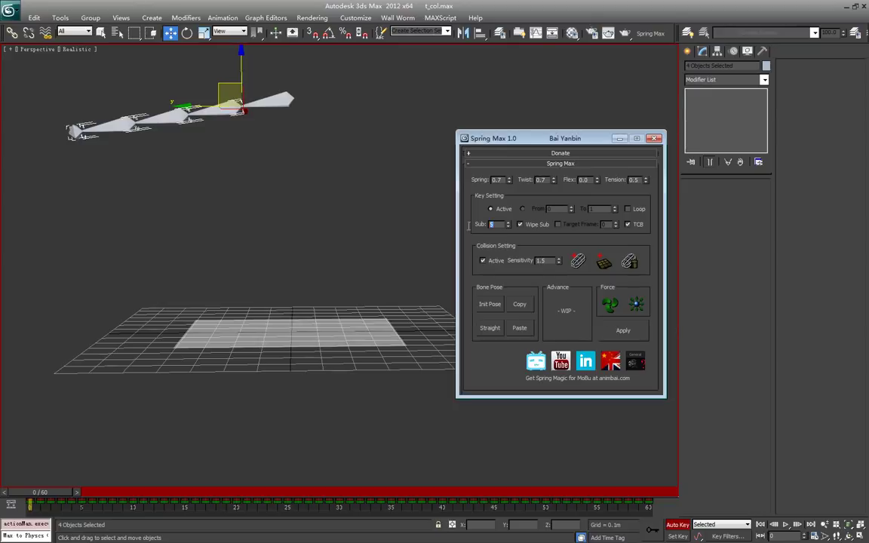
pyautogui.click(626, 335)
pyautogui.moveTo(52, 495); pyautogui.dragTo(381, 504)
pyautogui.press('w')
pyautogui.moveTo(320, 357)
pyautogui.keyDown('alt'); pyautogui.mouseDown(button='middle')
pyautogui.moveTo(410, 383)
pyautogui.moveTo(324, 370)
pyautogui.moveTo(320, 359)
pyautogui.mouseUp(button='middle'); pyautogui.keyUp('alt')
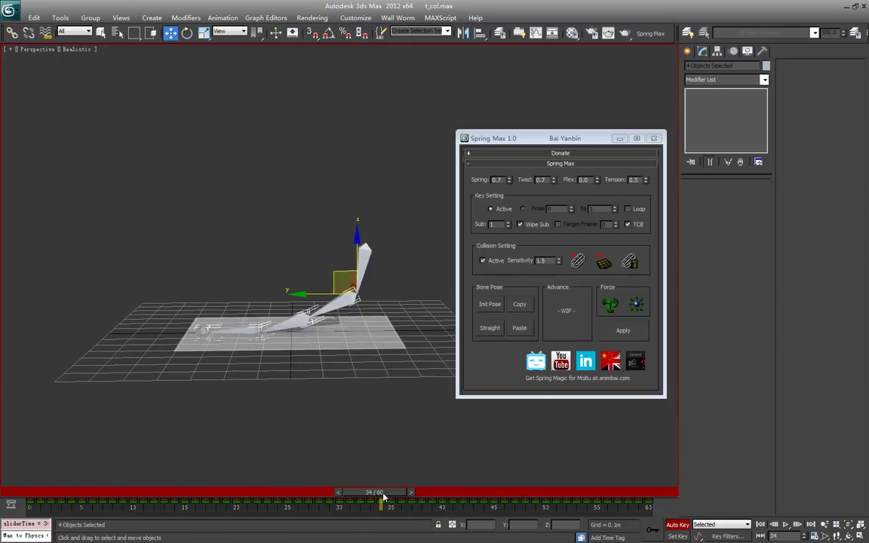
pyautogui.moveTo(383, 497); pyautogui.dragTo(34, 494)
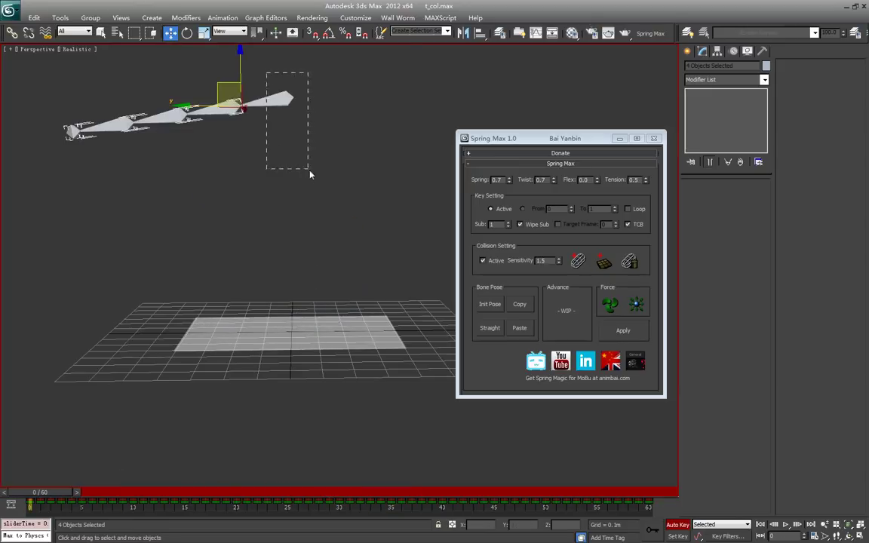
# Step: Select the root bone and raise it to about Z 0.63 m at frame 40
pyautogui.moveTo(313, 176); pyautogui.dragTo(312, 175)
pyautogui.moveTo(30, 504); pyautogui.dragTo(447, 518)
pyautogui.press('w')
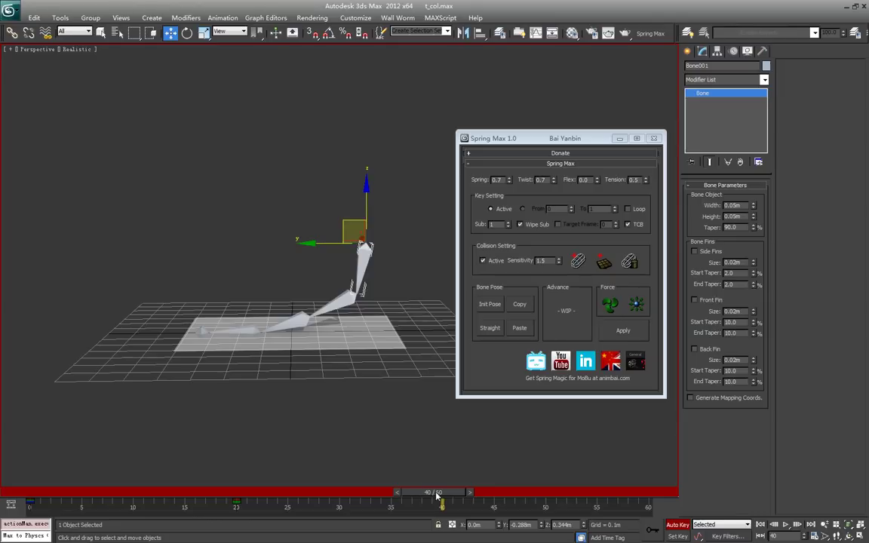
pyautogui.moveTo(374, 198); pyautogui.dragTo(374, 121)
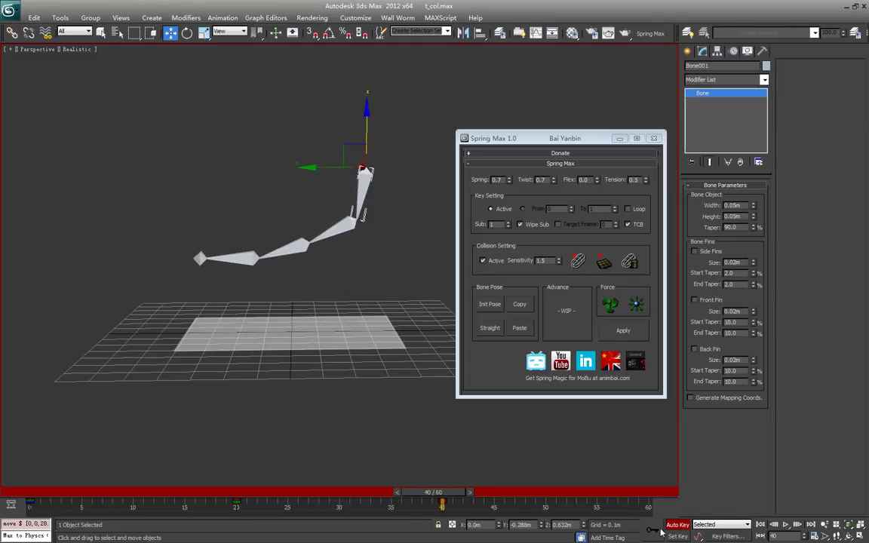
# Step: Reselect the four lower bones at frame 0, apply Spring Max again and scrub through the animation
pyautogui.moveTo(444, 492); pyautogui.dragTo(21, 461)
pyautogui.press('w')
pyautogui.moveTo(205, 166); pyautogui.dragTo(209, 167)
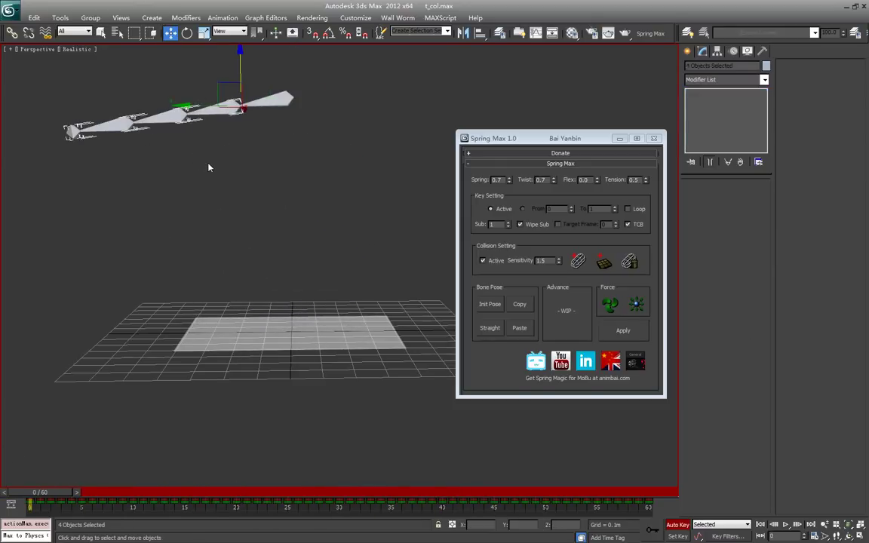
pyautogui.click(626, 329)
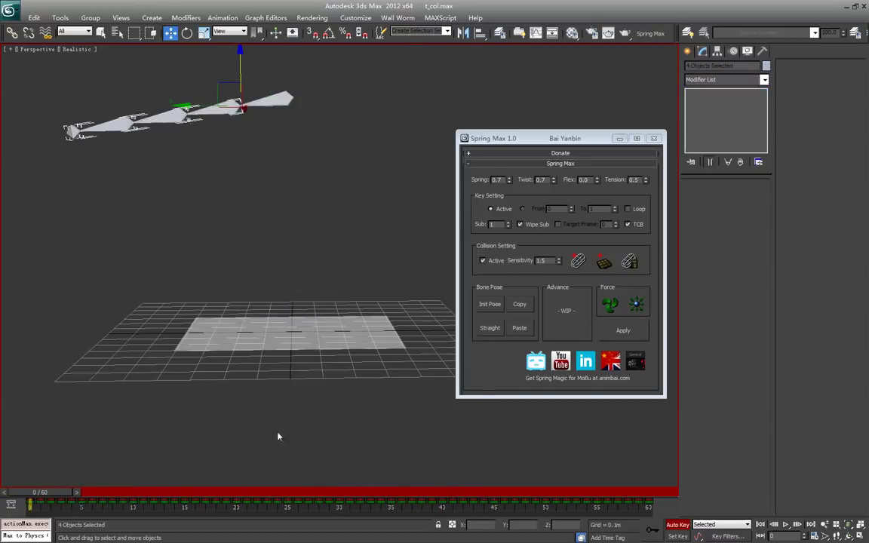
pyautogui.moveTo(59, 493)
pyautogui.mouseDown()
pyautogui.moveTo(210, 496)
pyautogui.moveTo(333, 518)
pyautogui.moveTo(580, 524)
pyautogui.moveTo(273, 505)
pyautogui.moveTo(558, 511)
pyautogui.moveTo(56, 505)
pyautogui.mouseUp()
pyautogui.press('w')
pyautogui.moveTo(296, 243); pyautogui.dragTo(299, 378)
# Step: Tilt the collision plane at frame 0, raise it to about Z 0.19 m and set a key
pyautogui.click(296, 332)
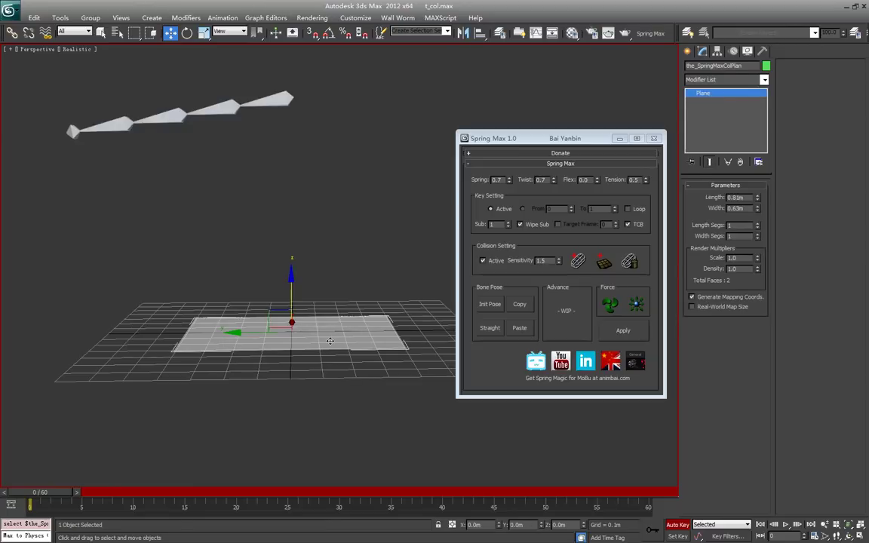
pyautogui.press('e')
pyautogui.moveTo(331, 340); pyautogui.dragTo(297, 263)
pyautogui.press('w')
pyautogui.keyDown('alt'); pyautogui.moveTo(315, 382); pyautogui.dragTo(296, 398, button='middle'); pyautogui.keyUp('alt')
pyautogui.scroll(-3, 321, 368)
pyautogui.moveTo(287, 289); pyautogui.dragTo(268, 288)
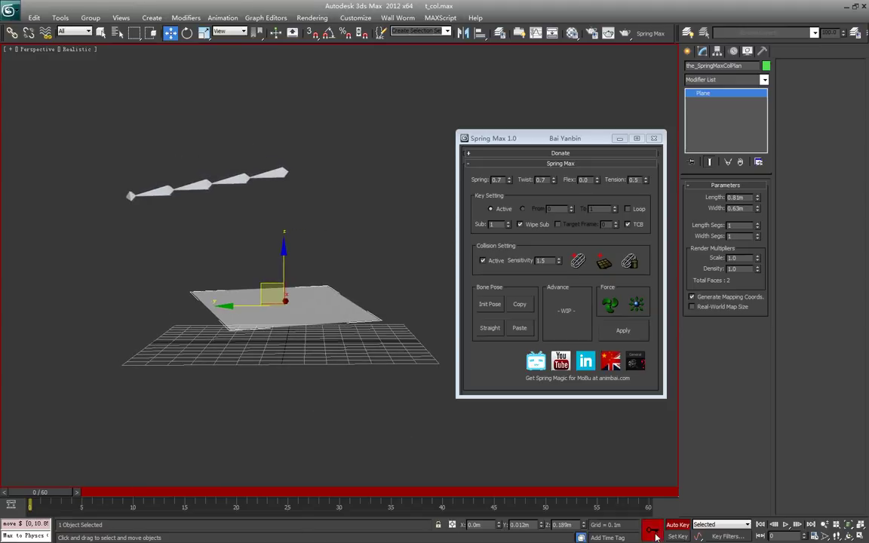
# Step: Tilt the collision plane the opposite way at frame 20 and lower it beneath the bone chain to about Z 0.02 m
pyautogui.moveTo(50, 499); pyautogui.dragTo(248, 522)
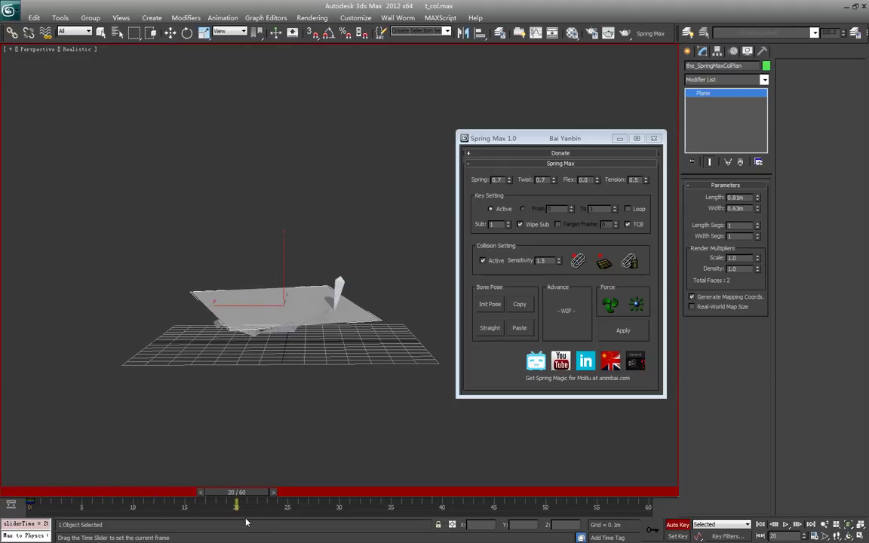
pyautogui.press('e')
pyautogui.moveTo(319, 270); pyautogui.dragTo(302, 243)
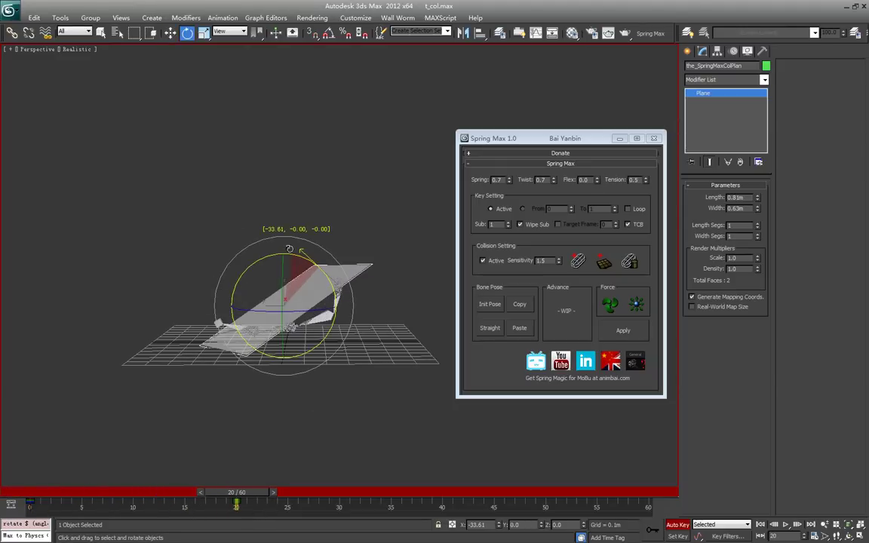
pyautogui.press('w')
pyautogui.moveTo(322, 317); pyautogui.dragTo(323, 319)
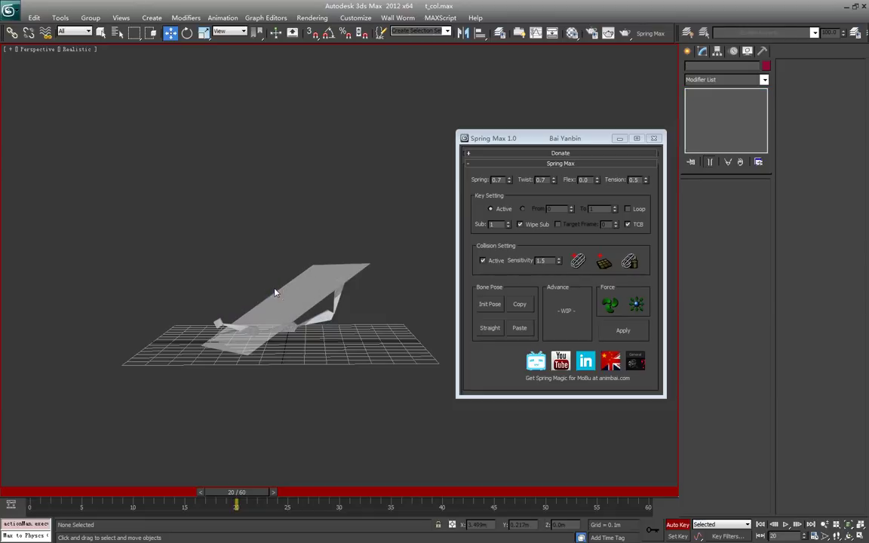
pyautogui.moveTo(260, 273); pyautogui.dragTo(302, 318)
pyautogui.press('e')
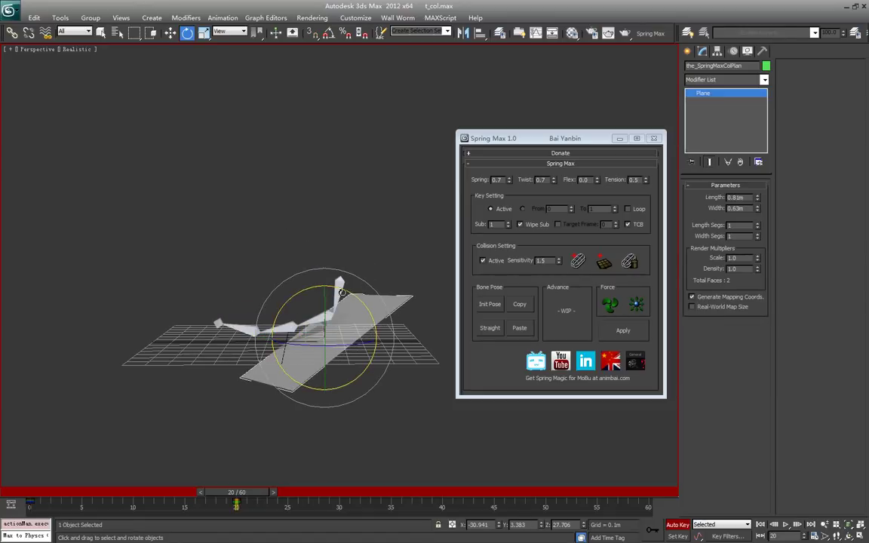
# Step: Move the collision plane up to about Y -0.29 m and Z 0.24 m at frame 40
pyautogui.moveTo(237, 498); pyautogui.dragTo(444, 506)
pyautogui.press('w')
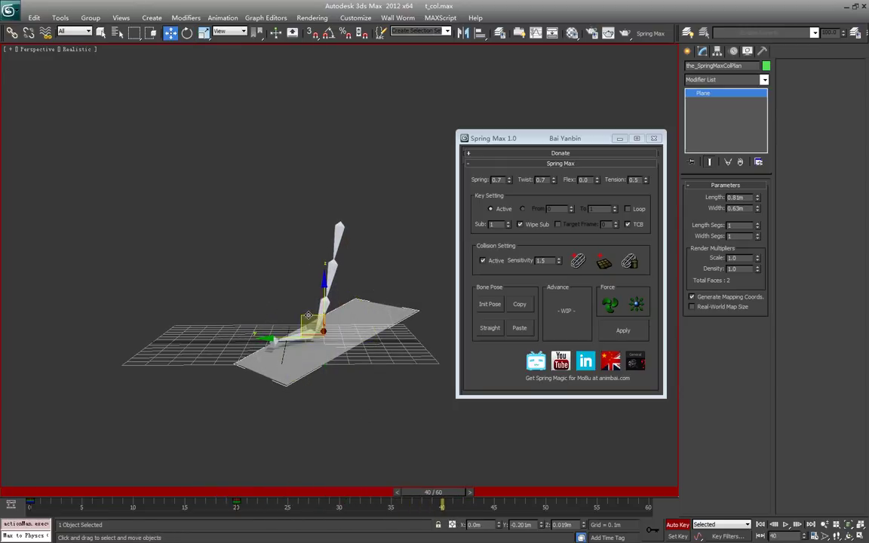
pyautogui.moveTo(311, 313); pyautogui.dragTo(325, 273)
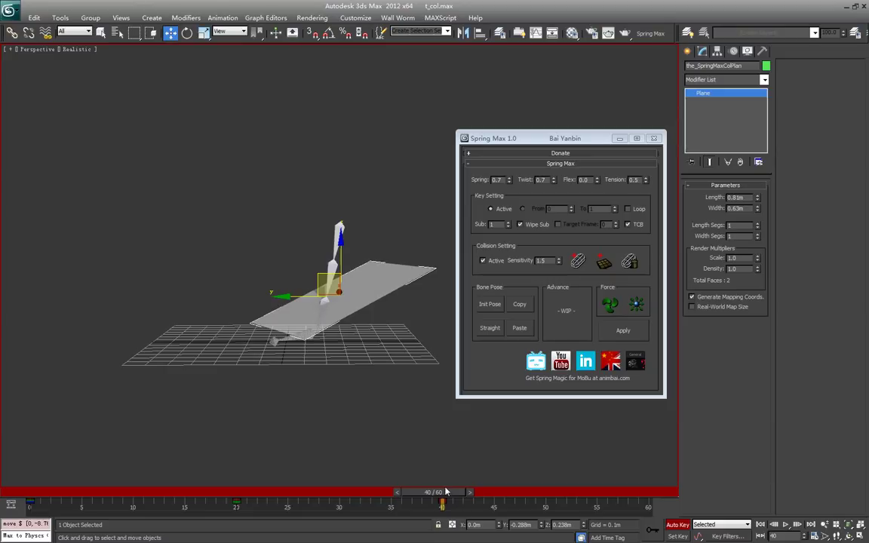
# Step: Return to frame 0, select the four lower bones, apply Spring Max and scrub through the animation with the moving plane
pyautogui.moveTo(450, 496); pyautogui.dragTo(34, 494)
pyautogui.moveTo(229, 194); pyautogui.dragTo(237, 218)
pyautogui.hotkey('ctrl', 'pagedown')
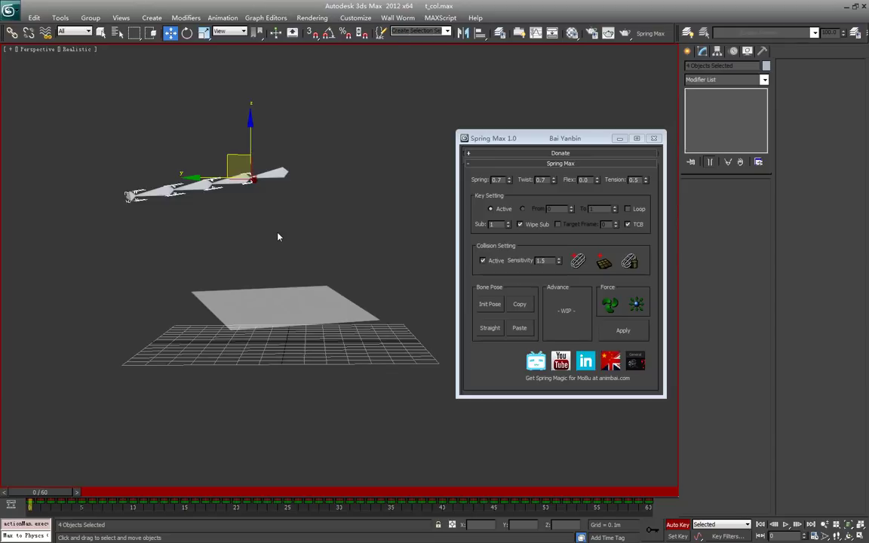
pyautogui.keyDown('alt'); pyautogui.moveTo(268, 223); pyautogui.dragTo(284, 269, button='middle'); pyautogui.keyUp('alt')
pyautogui.moveTo(340, 324); pyautogui.dragTo(338, 284, button='middle')
pyautogui.click(623, 331)
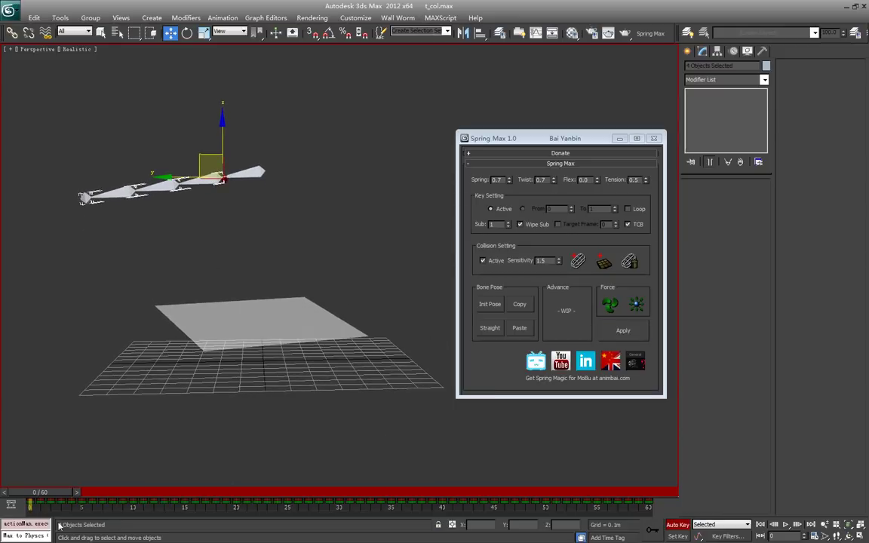
pyautogui.moveTo(53, 495); pyautogui.dragTo(560, 537)
pyautogui.keyDown('alt'); pyautogui.moveTo(339, 448); pyautogui.dragTo(399, 419, button='middle'); pyautogui.keyUp('alt')
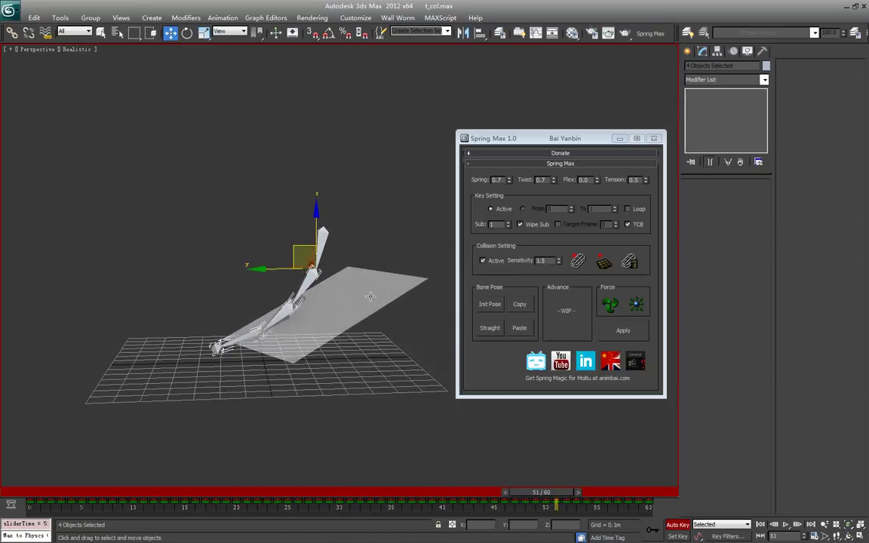
# Step: At frame 60, rotate the collision plane to tilt the other way and move it to about Y -0.13 m and Z 0.17 m
pyautogui.click(370, 297)
pyautogui.moveTo(554, 493); pyautogui.dragTo(652, 496)
pyautogui.press('e')
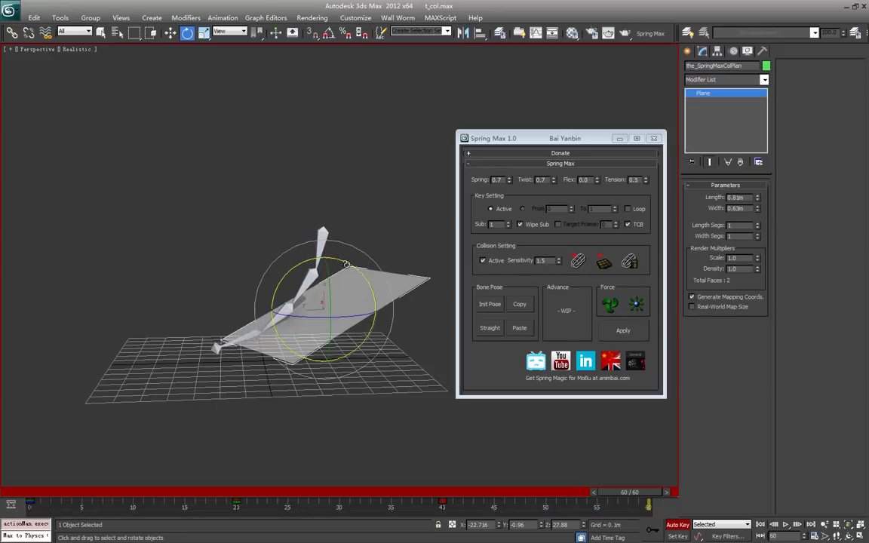
pyautogui.moveTo(346, 265); pyautogui.dragTo(374, 293)
pyautogui.press('w')
pyautogui.moveTo(303, 287); pyautogui.dragTo(271, 302)
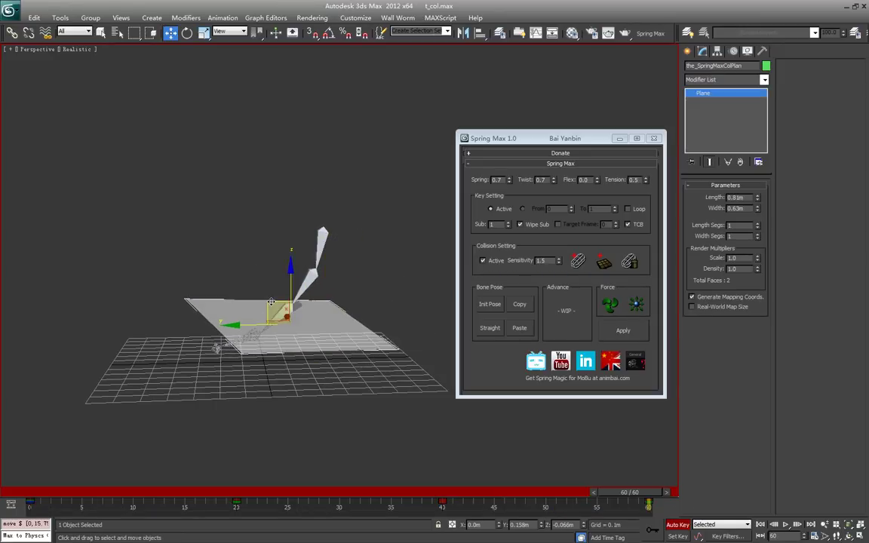
pyautogui.keyDown('alt'); pyautogui.moveTo(368, 320); pyautogui.dragTo(328, 301, button='middle'); pyautogui.keyUp('alt')
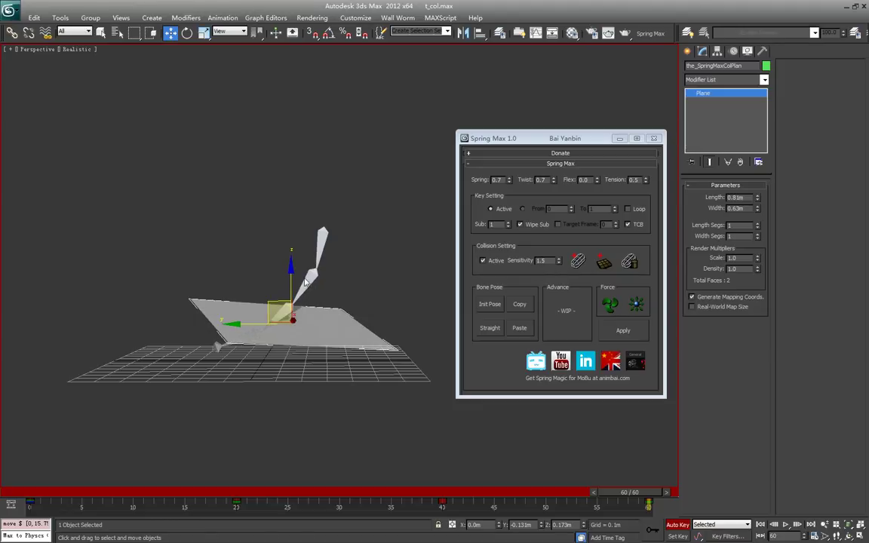
# Step: Reselect the four lower bones, go back to frame 0 and reapply Spring Max with the newly keyed plane
pyautogui.moveTo(303, 287); pyautogui.dragTo(301, 288)
pyautogui.hotkey('ctrl', 'pagedown')
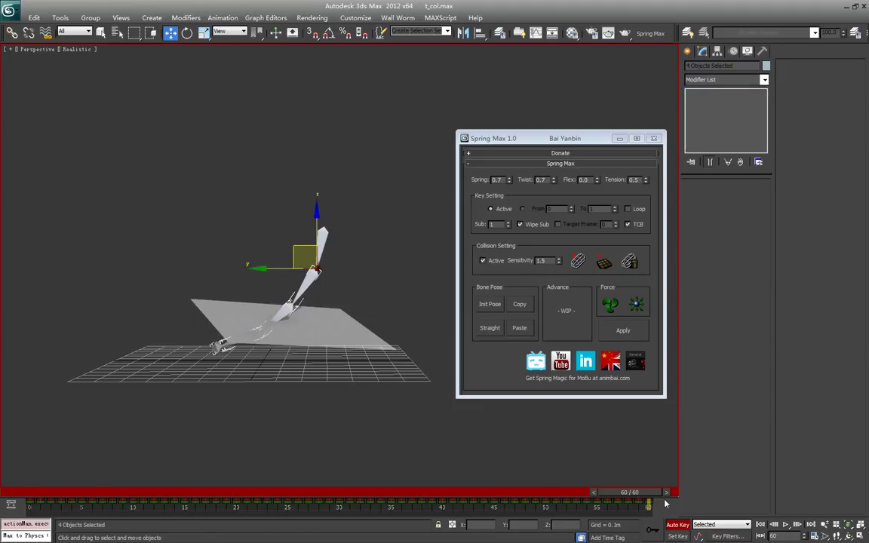
pyautogui.moveTo(659, 496); pyautogui.dragTo(65, 477)
pyautogui.click(624, 330)
pyautogui.press('w')
pyautogui.keyDown('alt'); pyautogui.moveTo(163, 434); pyautogui.dragTo(208, 389, button='middle'); pyautogui.keyUp('alt')
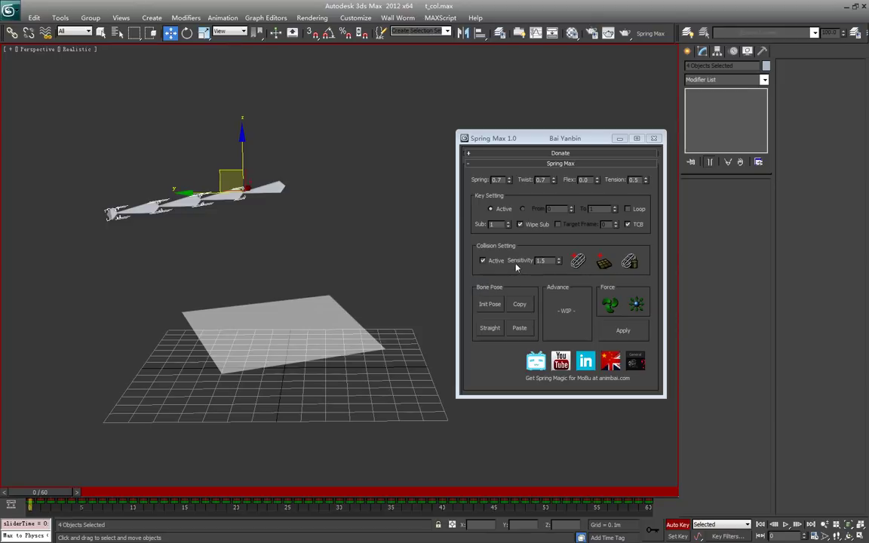
# Step: Add collision capsules to the four selected bones and delete all collision objects from the scene
pyautogui.click(579, 263)
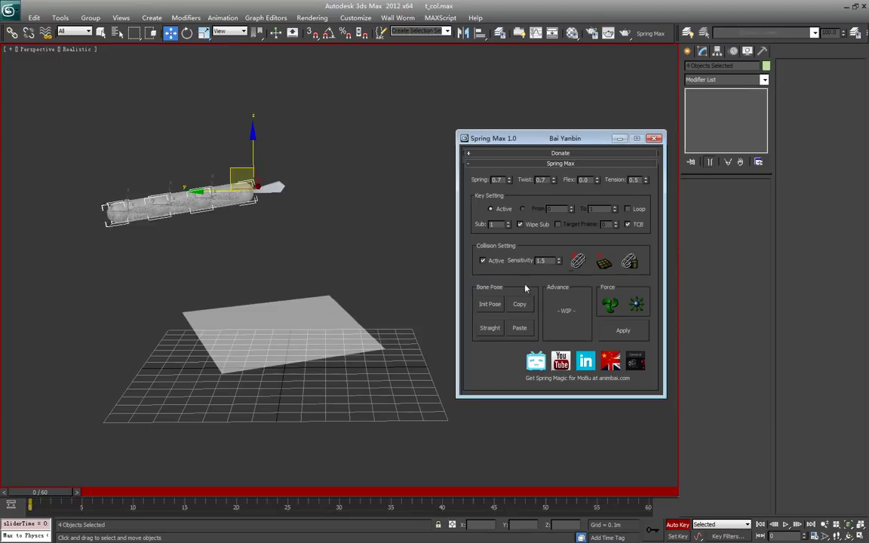
pyautogui.keyDown('alt'); pyautogui.moveTo(296, 365); pyautogui.dragTo(252, 264, button='middle'); pyautogui.keyUp('alt')
pyautogui.click(634, 264)
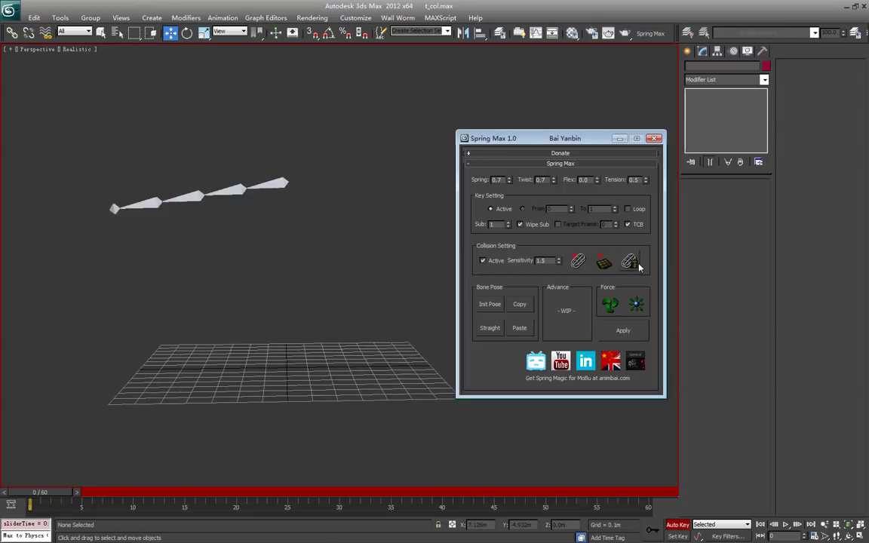
# Step: Create a free-standing collision capsule with no bones selected and select it at the grid centre
pyautogui.click(580, 264)
pyautogui.keyDown('alt'); pyautogui.moveTo(325, 311); pyautogui.dragTo(206, 323, button='middle'); pyautogui.keyUp('alt')
pyautogui.moveTo(241, 327); pyautogui.dragTo(285, 353)
pyautogui.click(267, 341)
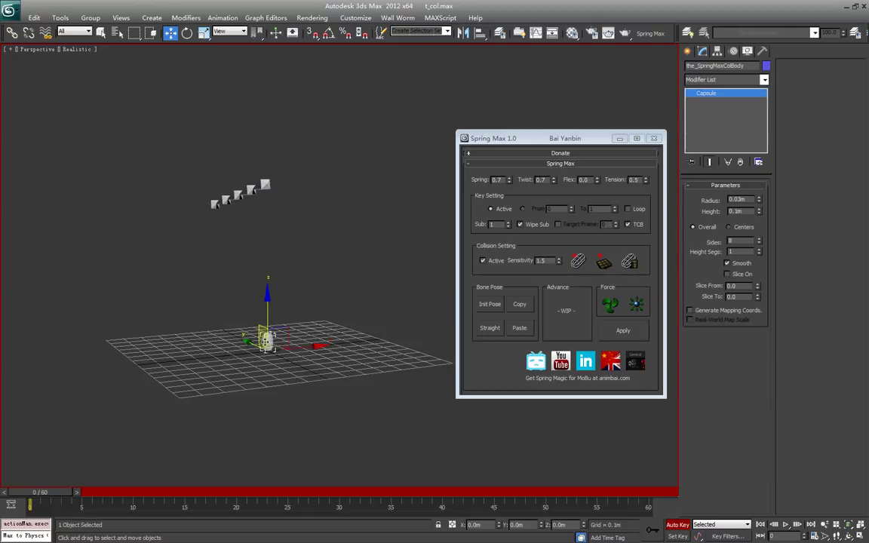
# Step: Move the capsule to about X -0.37 m and Z 0.38 m and rotate it to lie horizontally along the X axis
pyautogui.moveTo(256, 302); pyautogui.dragTo(280, 249)
pyautogui.press('e')
pyautogui.keyDown('alt'); pyautogui.moveTo(287, 255); pyautogui.dragTo(281, 259, button='middle'); pyautogui.keyUp('alt')
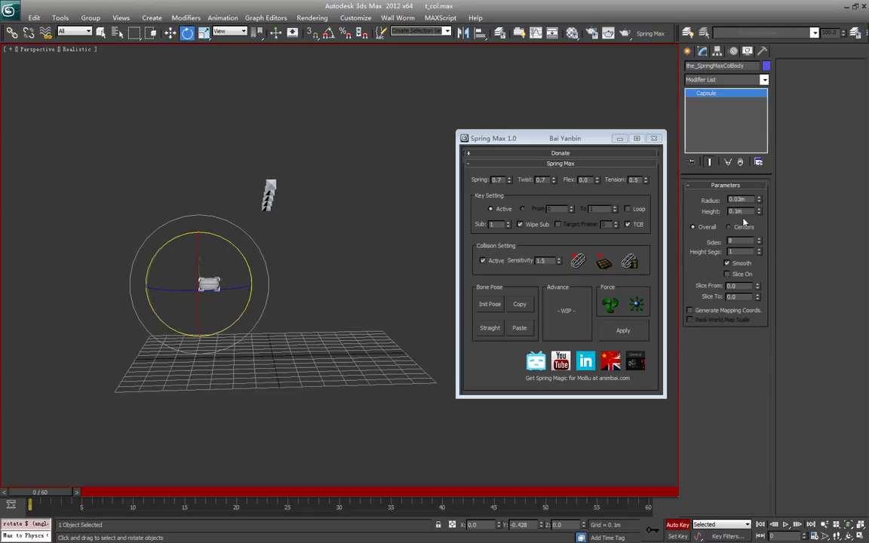
# Step: Try moving the capsule sideways across the area beneath the bone chain and undo each move
pyautogui.press('w')
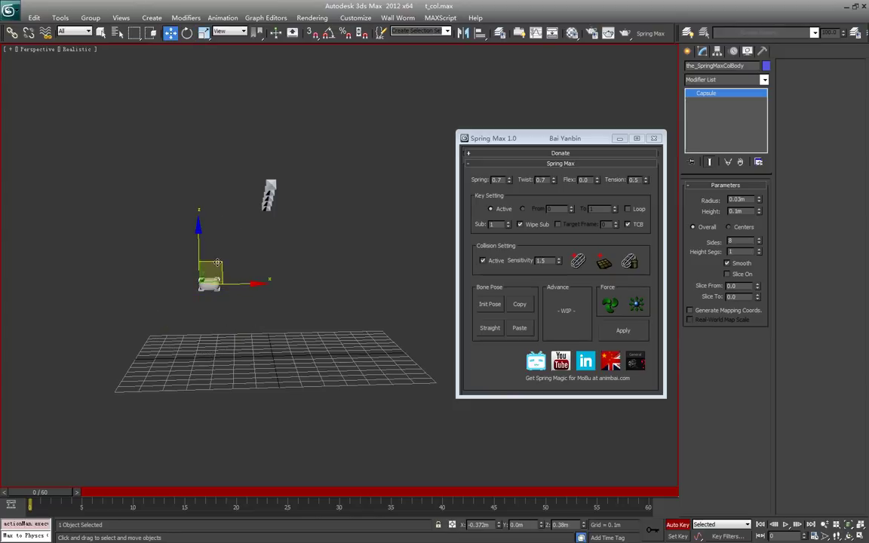
pyautogui.moveTo(218, 262); pyautogui.dragTo(227, 262)
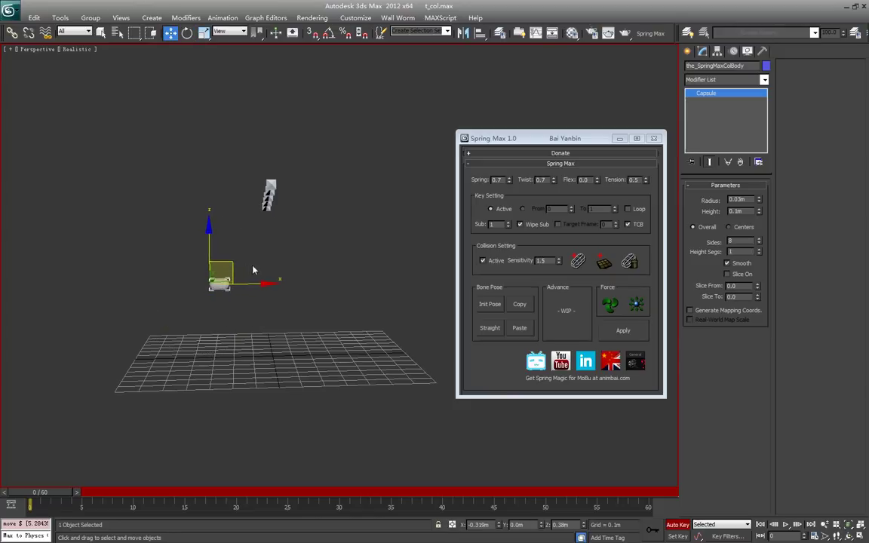
pyautogui.hotkey('ctrl', 'z')
pyautogui.keyDown('alt'); pyautogui.moveTo(209, 202); pyautogui.dragTo(207, 184, button='middle'); pyautogui.keyUp('alt')
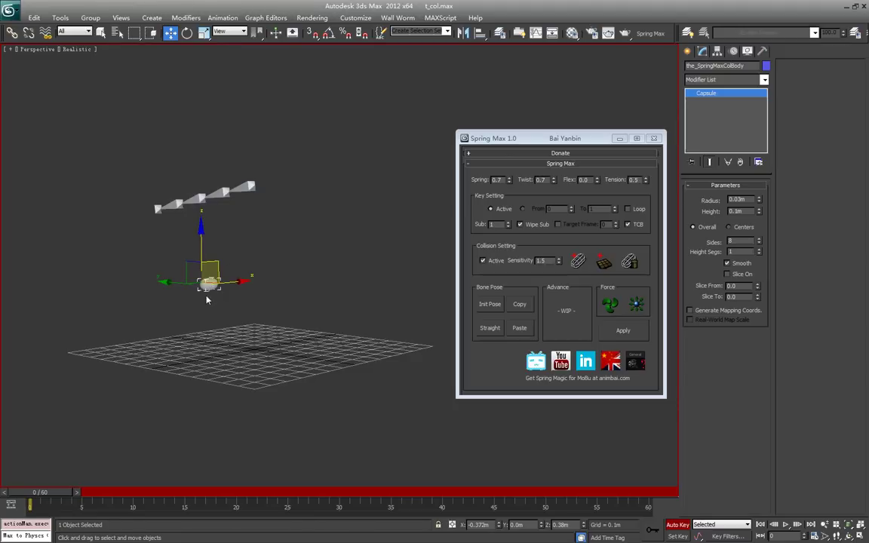
pyautogui.keyDown('alt'); pyautogui.moveTo(285, 266); pyautogui.dragTo(250, 267, button='middle'); pyautogui.keyUp('alt')
pyautogui.moveTo(216, 263); pyautogui.dragTo(385, 225)
pyautogui.hotkey('ctrl', 'z')
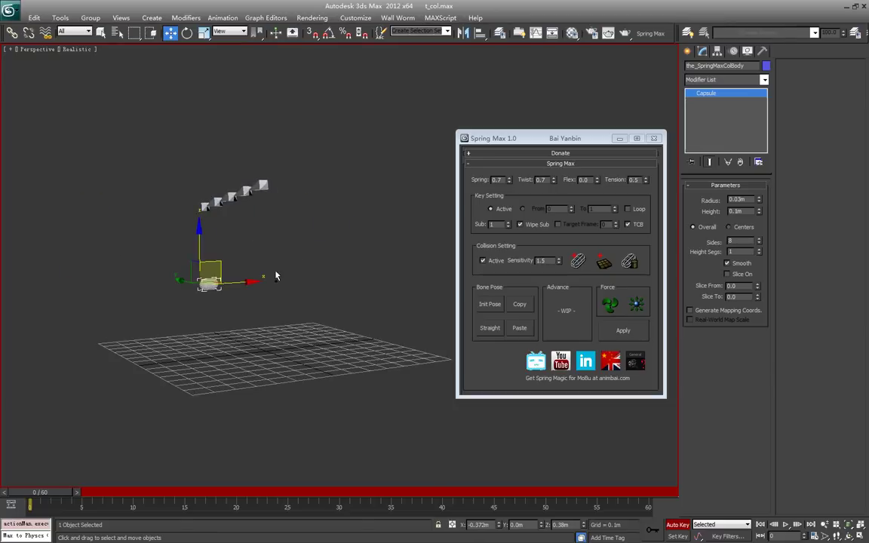
pyautogui.keyDown('alt'); pyautogui.moveTo(162, 229); pyautogui.dragTo(212, 229, button='middle'); pyautogui.keyUp('alt')
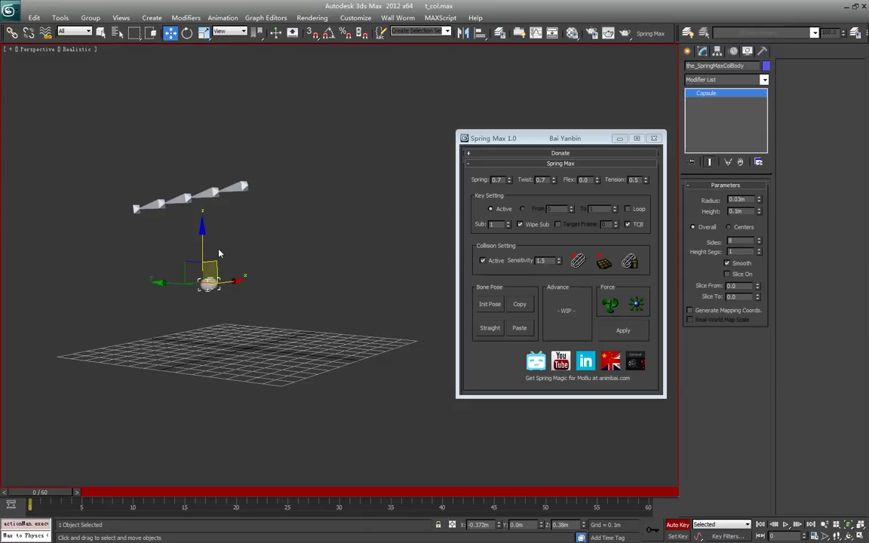
pyautogui.keyDown('alt'); pyautogui.moveTo(218, 253); pyautogui.dragTo(221, 244, button='middle'); pyautogui.keyUp('alt')
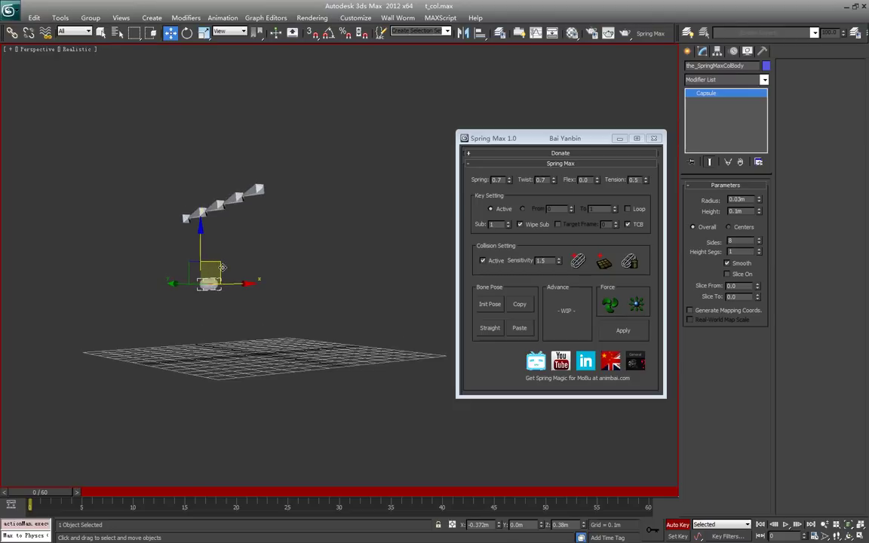
pyautogui.moveTo(223, 269); pyautogui.dragTo(323, 237)
pyautogui.hotkey('ctrl', 'z')
# Step: Move the collision capsule closer to the bone chain, to about X -0.21 m and Z 0.50 m
pyautogui.keyDown('alt'); pyautogui.moveTo(190, 306); pyautogui.dragTo(359, 351, button='middle'); pyautogui.keyUp('alt')
pyautogui.scroll(3, 242, 321)
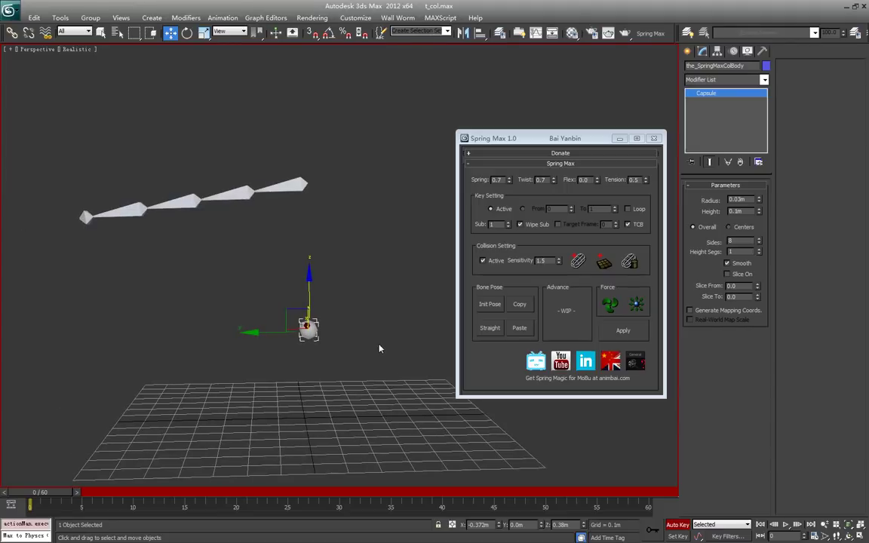
pyautogui.keyDown('alt'); pyautogui.moveTo(380, 348); pyautogui.dragTo(299, 348, button='middle'); pyautogui.keyUp('alt')
pyautogui.keyDown('alt'); pyautogui.moveTo(371, 309); pyautogui.dragTo(360, 256, button='middle'); pyautogui.keyUp('alt')
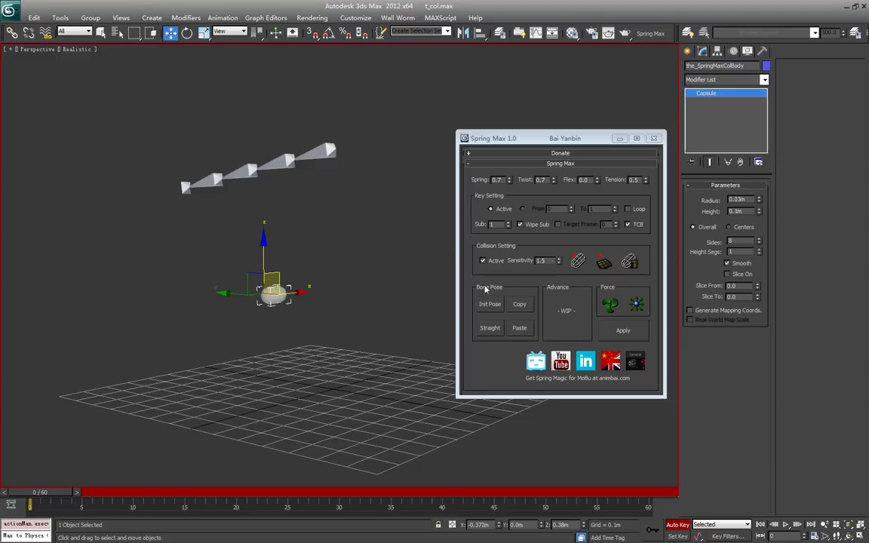
pyautogui.moveTo(555, 260); pyautogui.dragTo(514, 270)
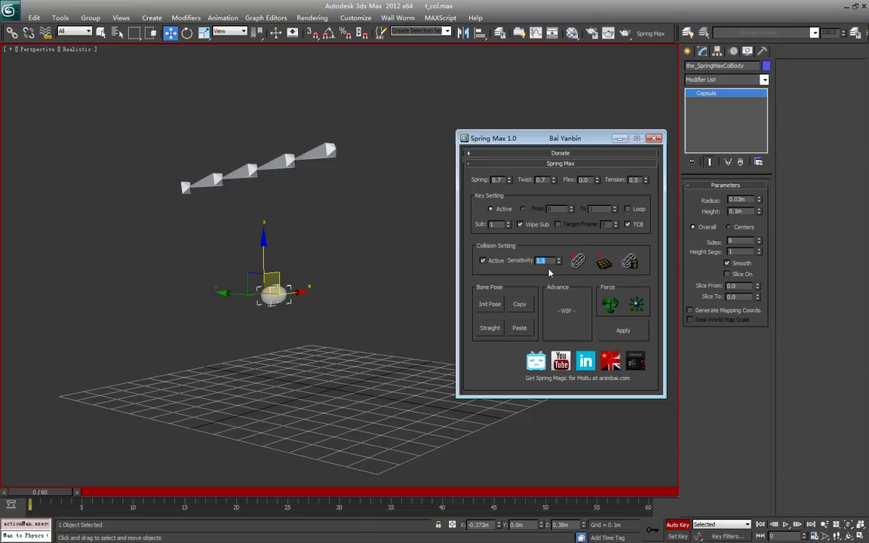
pyautogui.moveTo(279, 271); pyautogui.dragTo(311, 234)
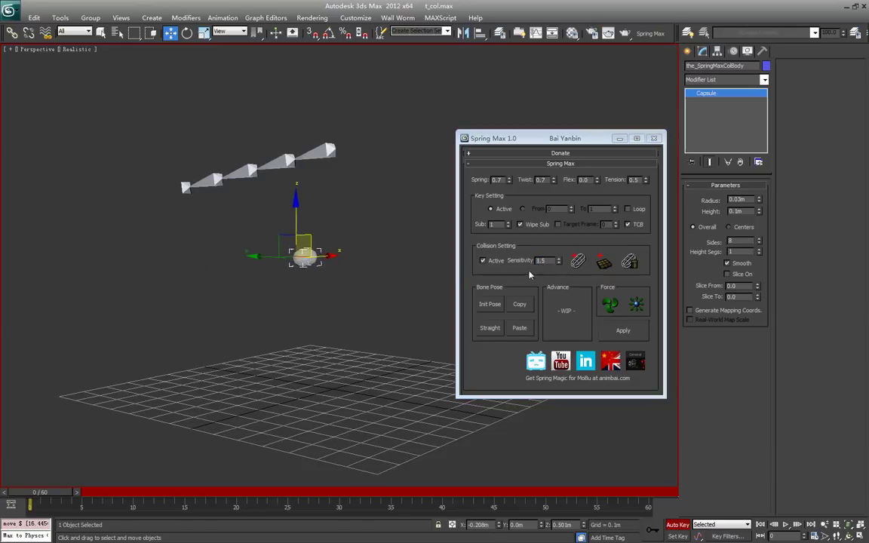
pyautogui.moveTo(552, 260); pyautogui.dragTo(536, 261)
pyautogui.keyDown('alt'); pyautogui.moveTo(274, 322); pyautogui.dragTo(353, 363, button='middle'); pyautogui.keyUp('alt')
pyautogui.scroll(3, 310, 324)
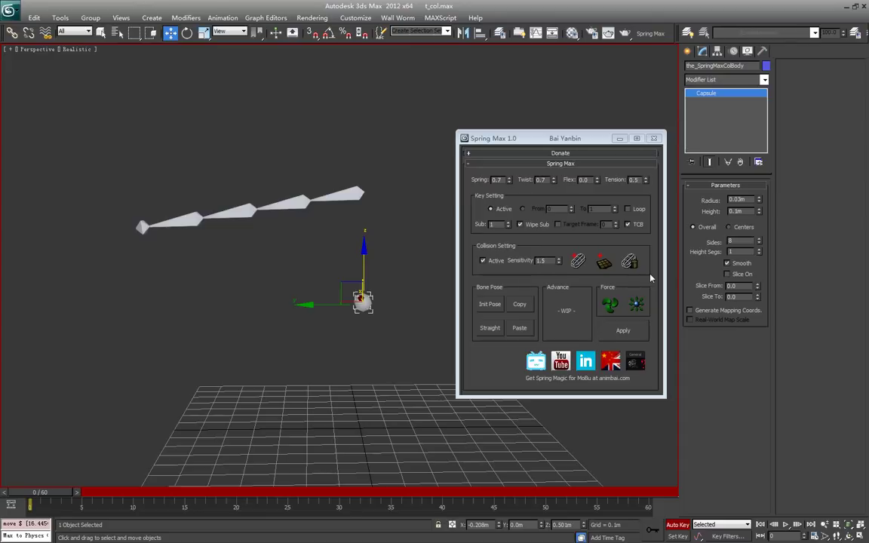
pyautogui.keyDown('alt'); pyautogui.moveTo(225, 329); pyautogui.dragTo(273, 340, button='middle'); pyautogui.keyUp('alt')
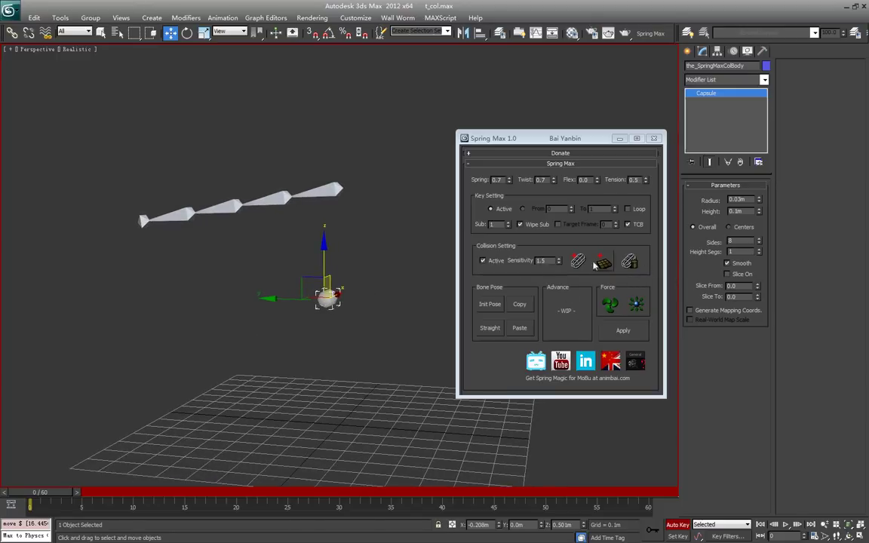